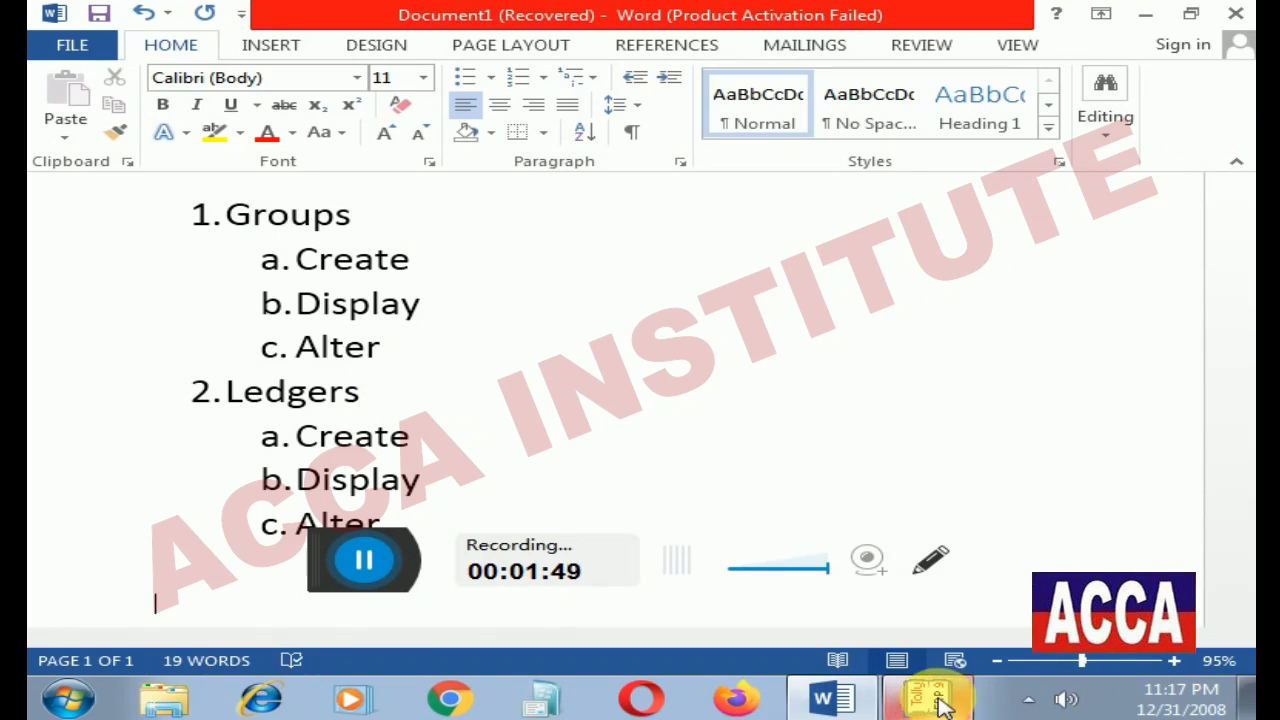
Switch to Tally.ERP 9 and open the single group creation form from the accounts masters.
click(930, 700)
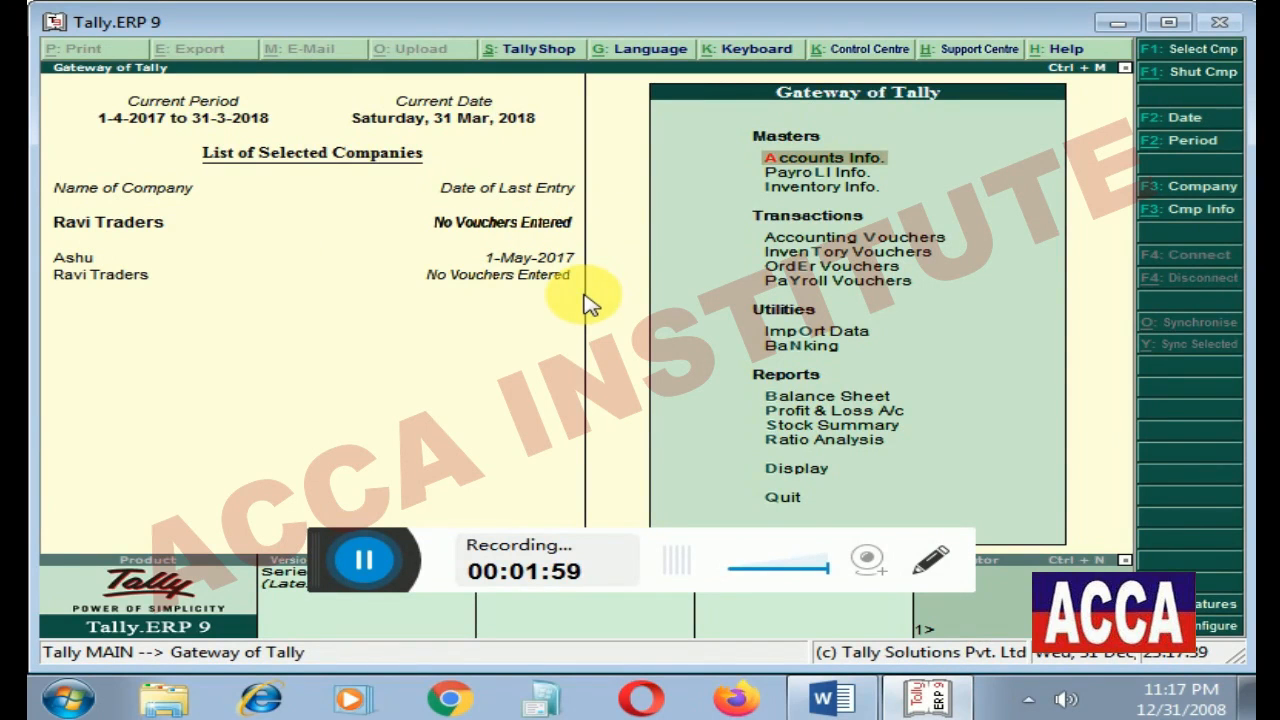
click(842, 162)
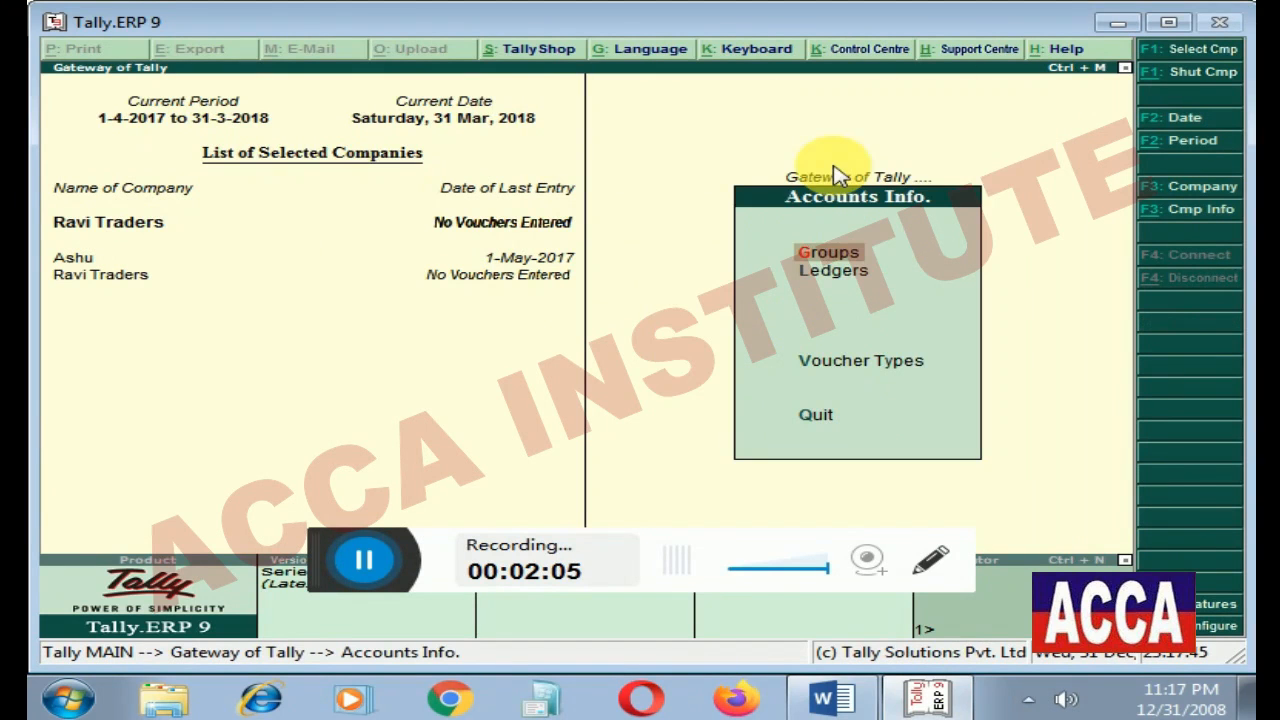
click(836, 258)
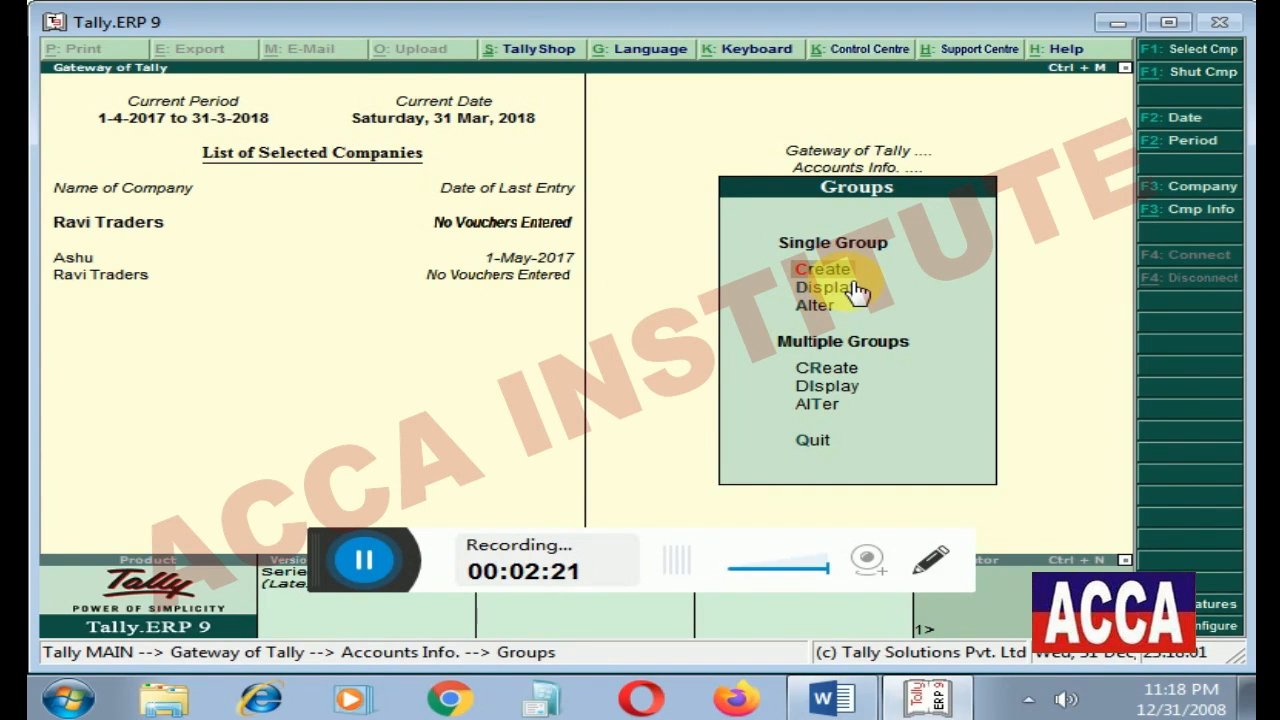
key(Return)
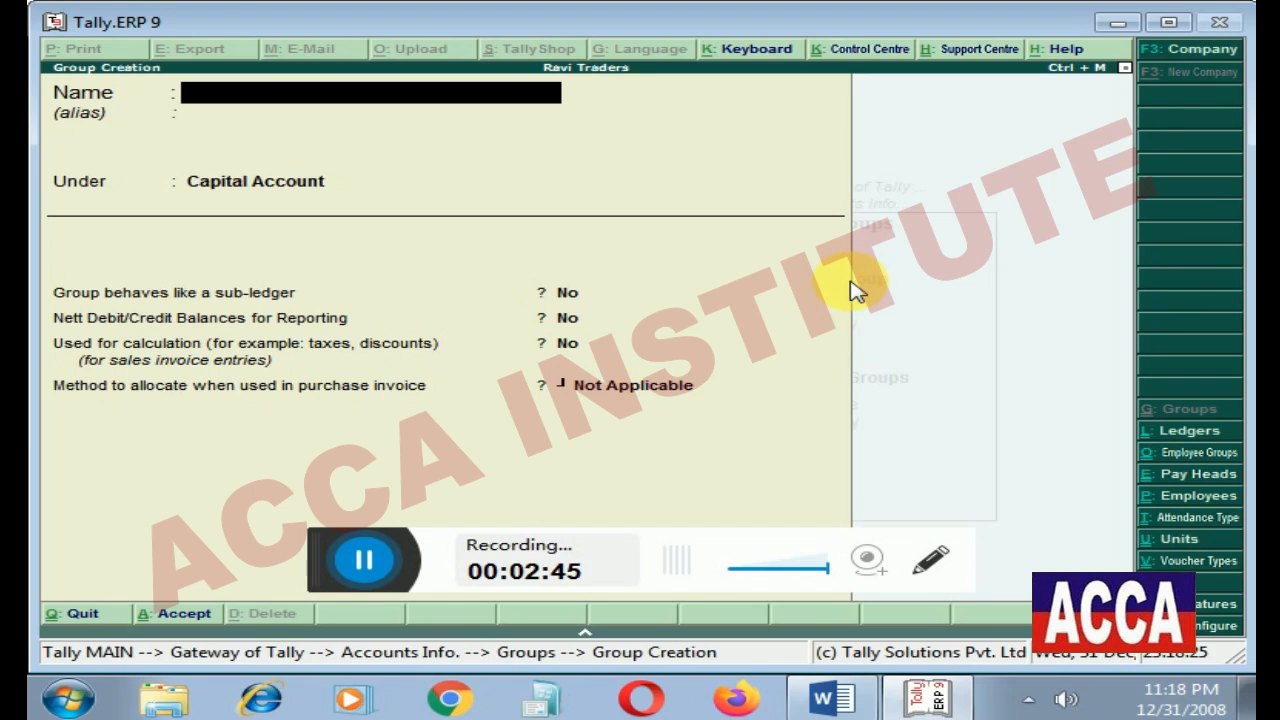
Create a group named Investment under Capital Account with the default settings, save it and leave the creation form.
text(Inves)
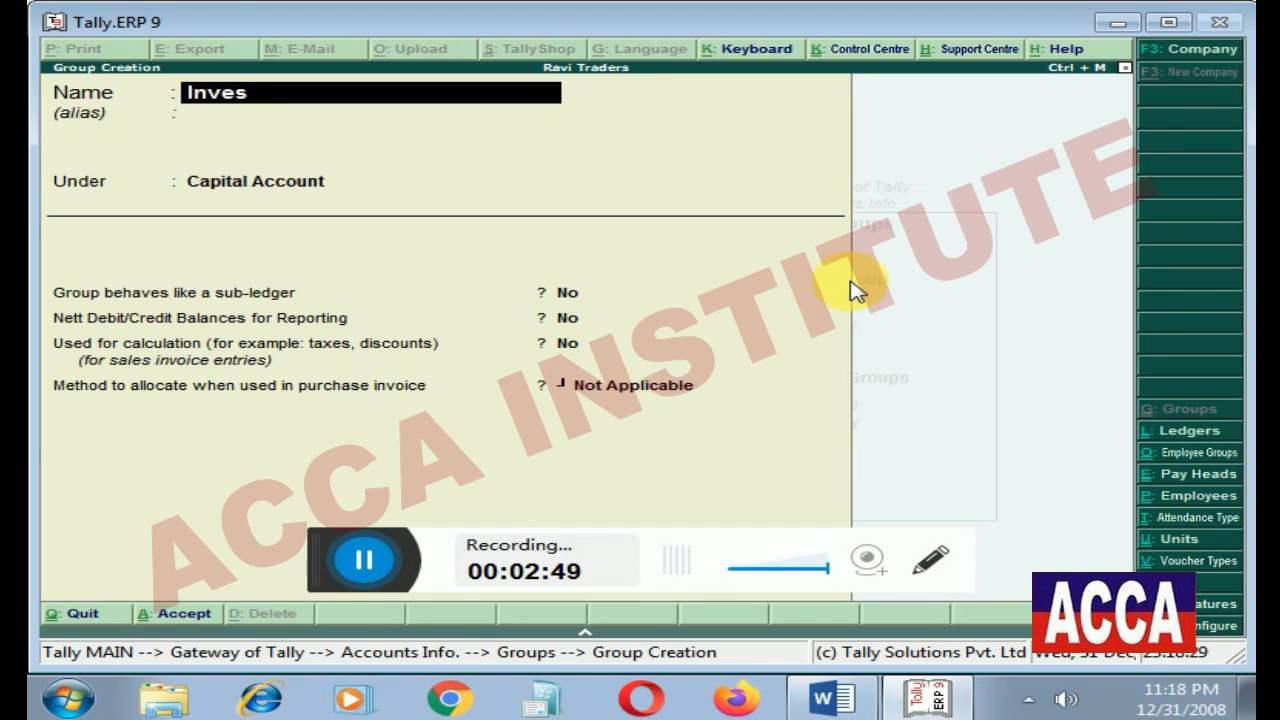
text(tment)
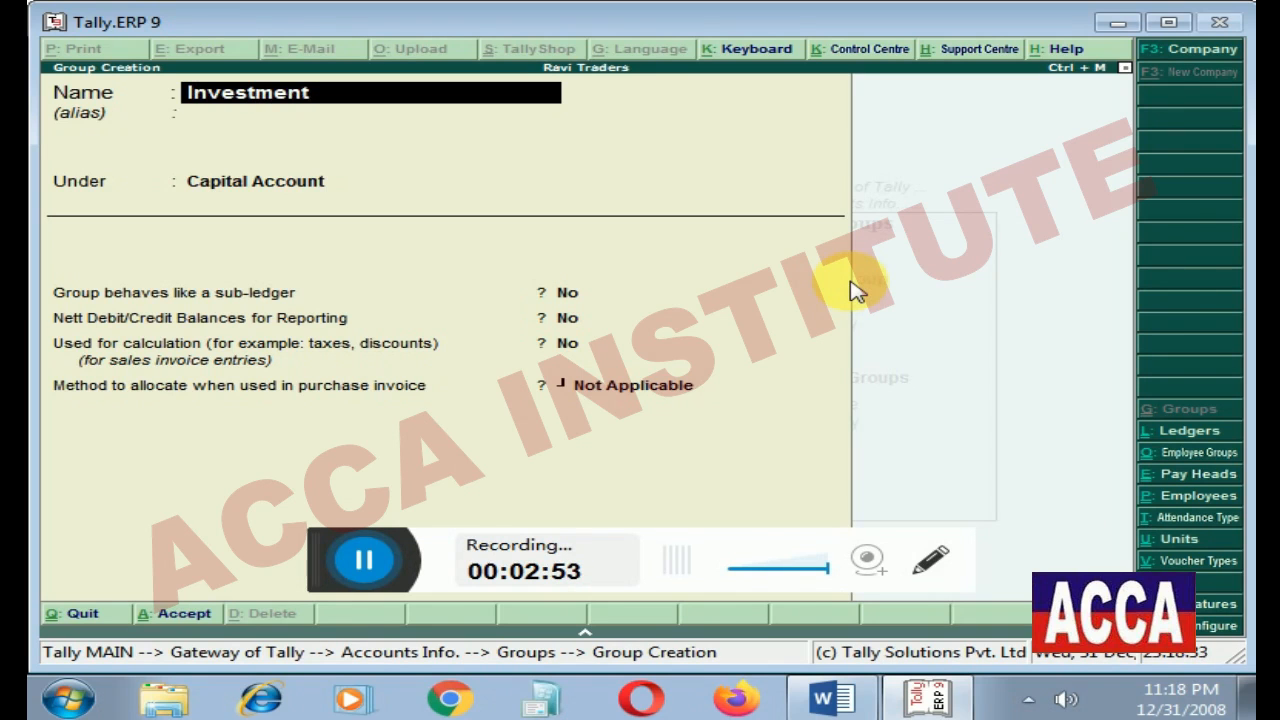
key(Return)
key(Return)
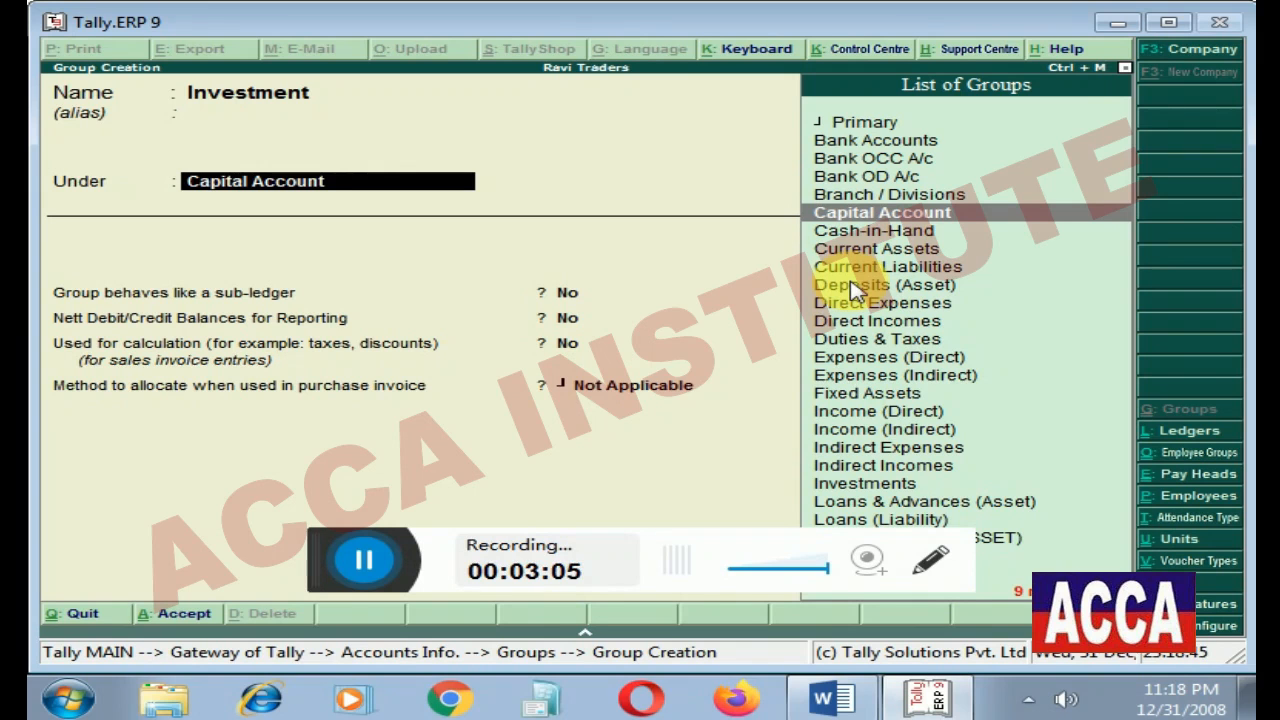
key(Return)
key(Return)
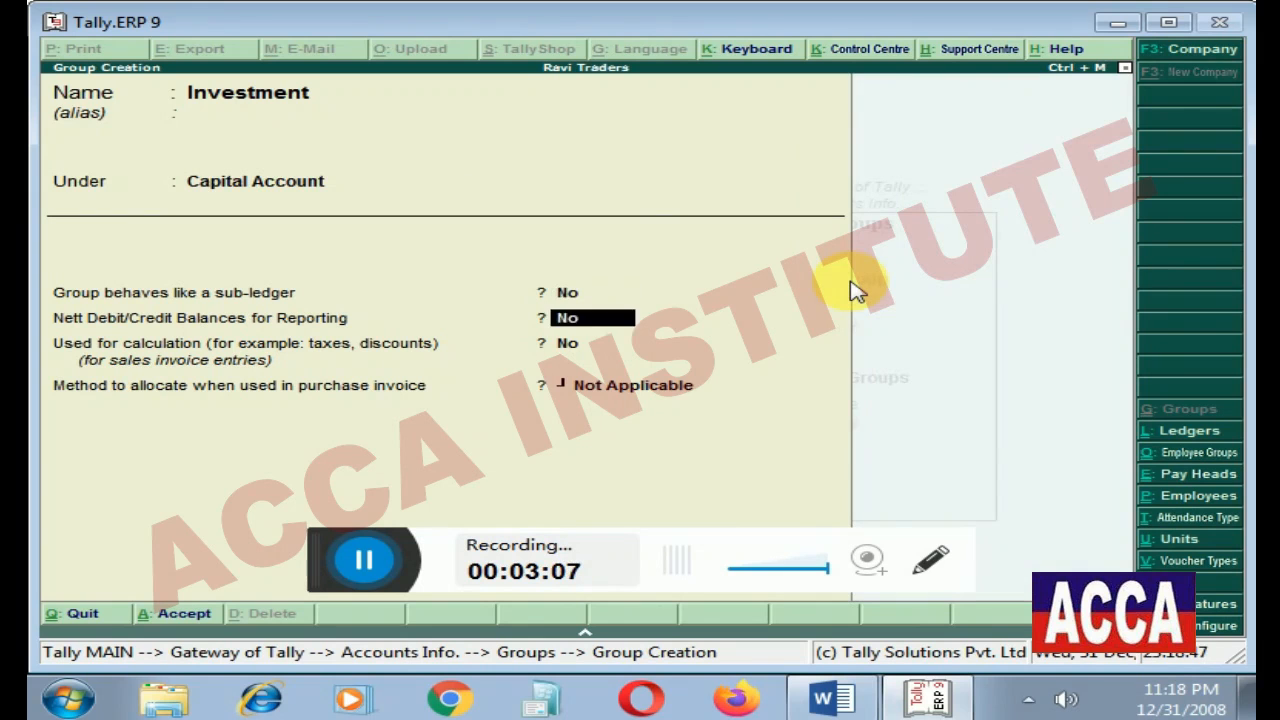
key(Return)
key(Return)
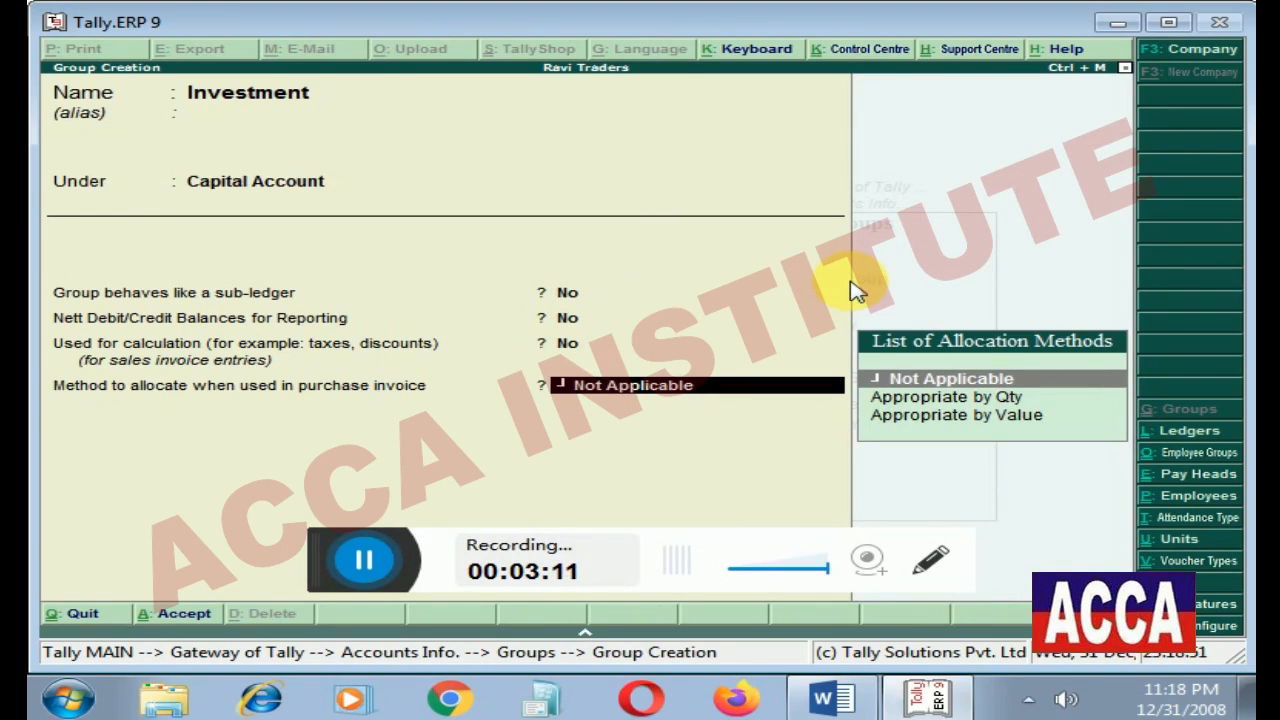
key(Return)
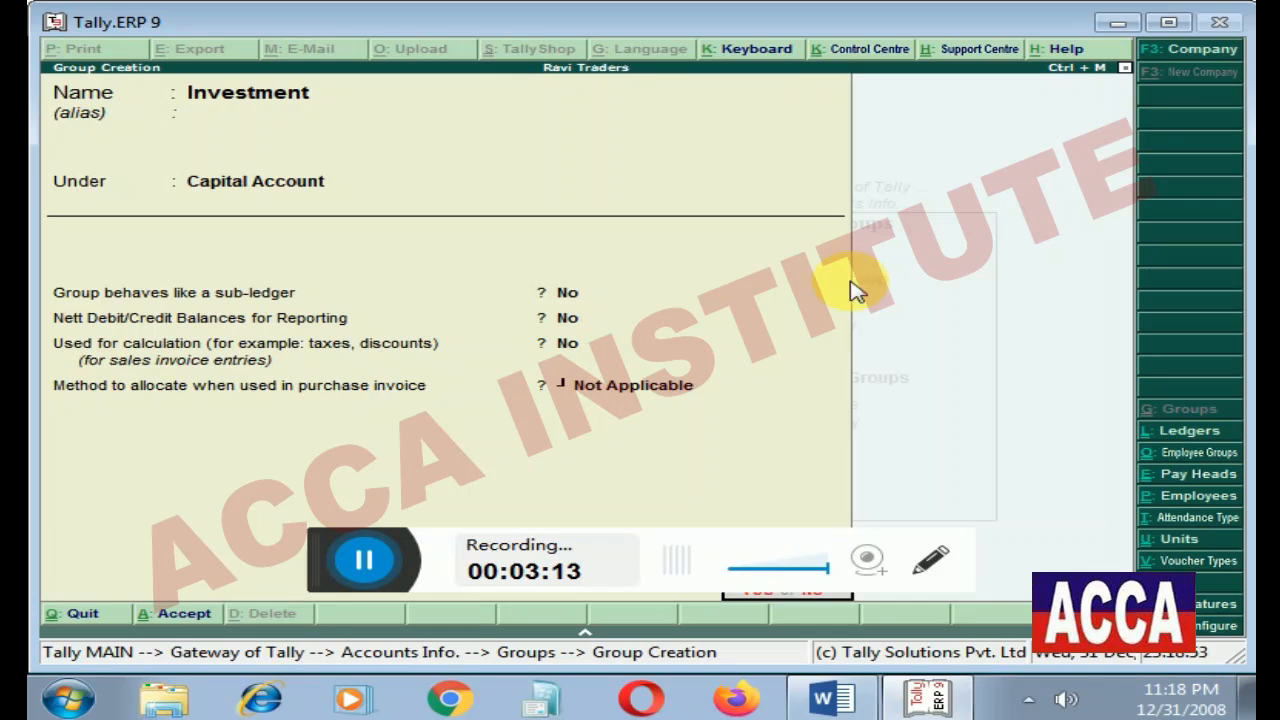
key(ctrl+a)
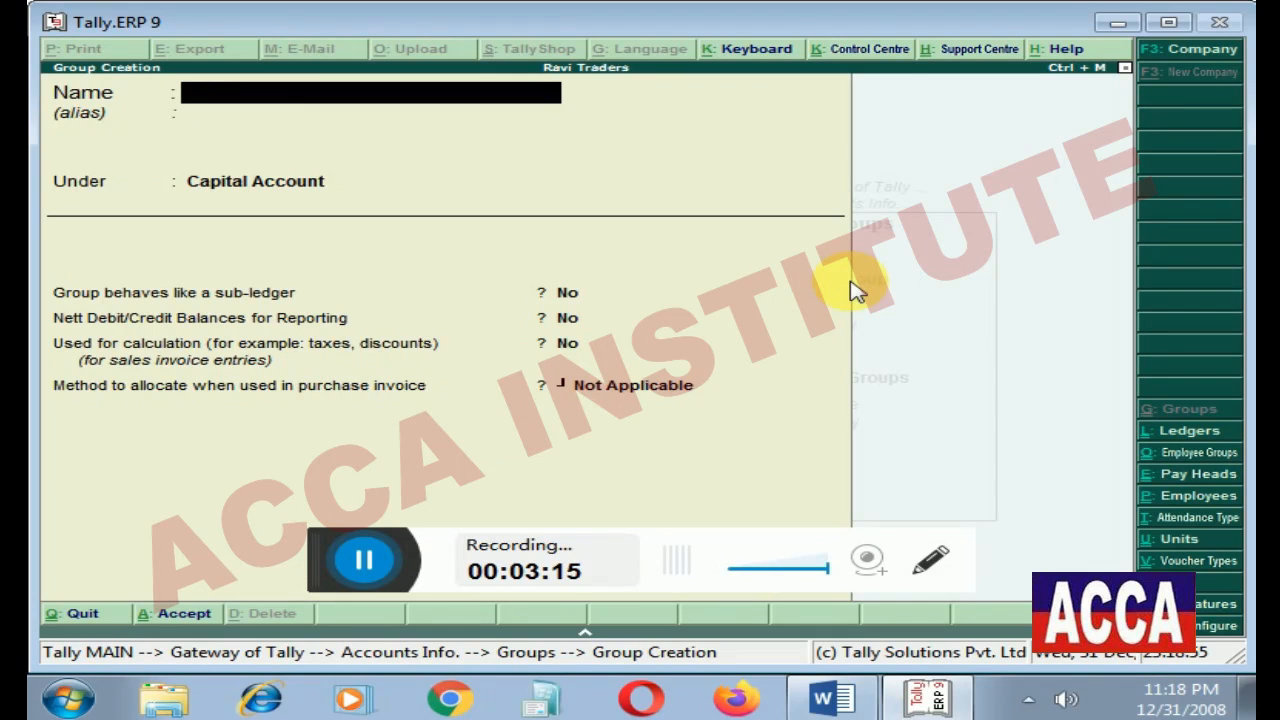
key(Escape)
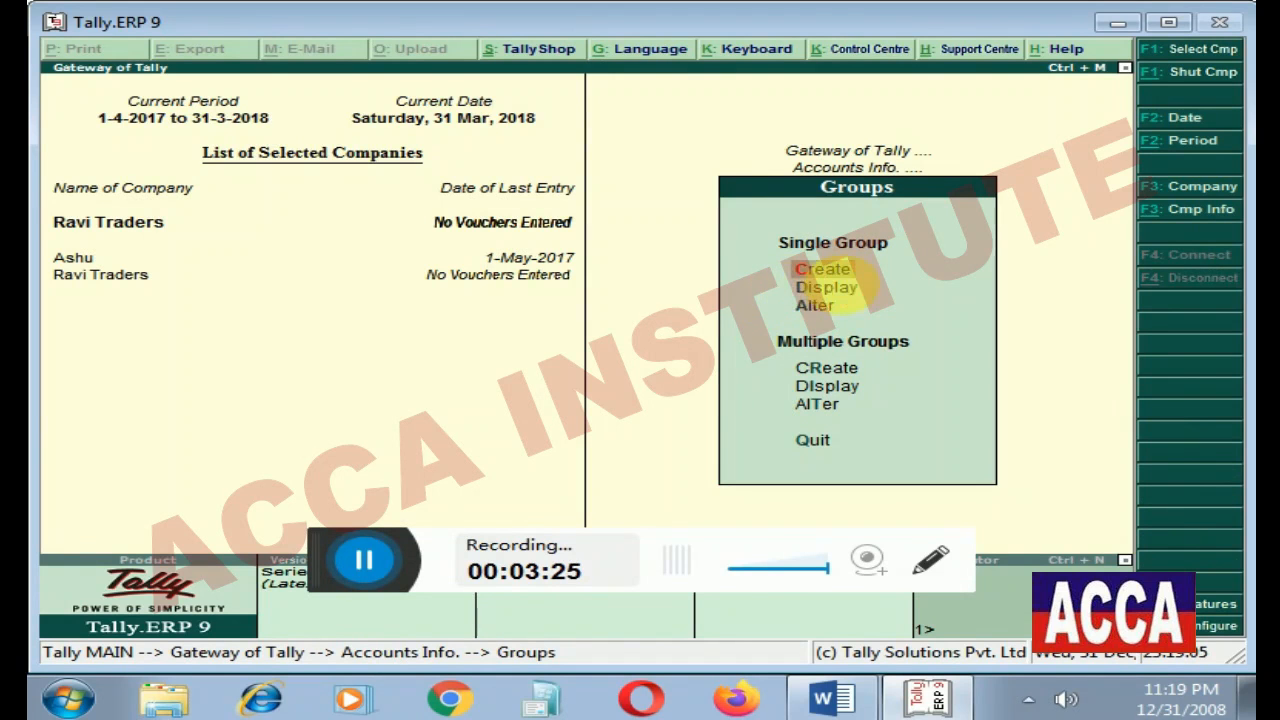
Display the details of the single group Investment, then return to the Groups options.
key(Down)
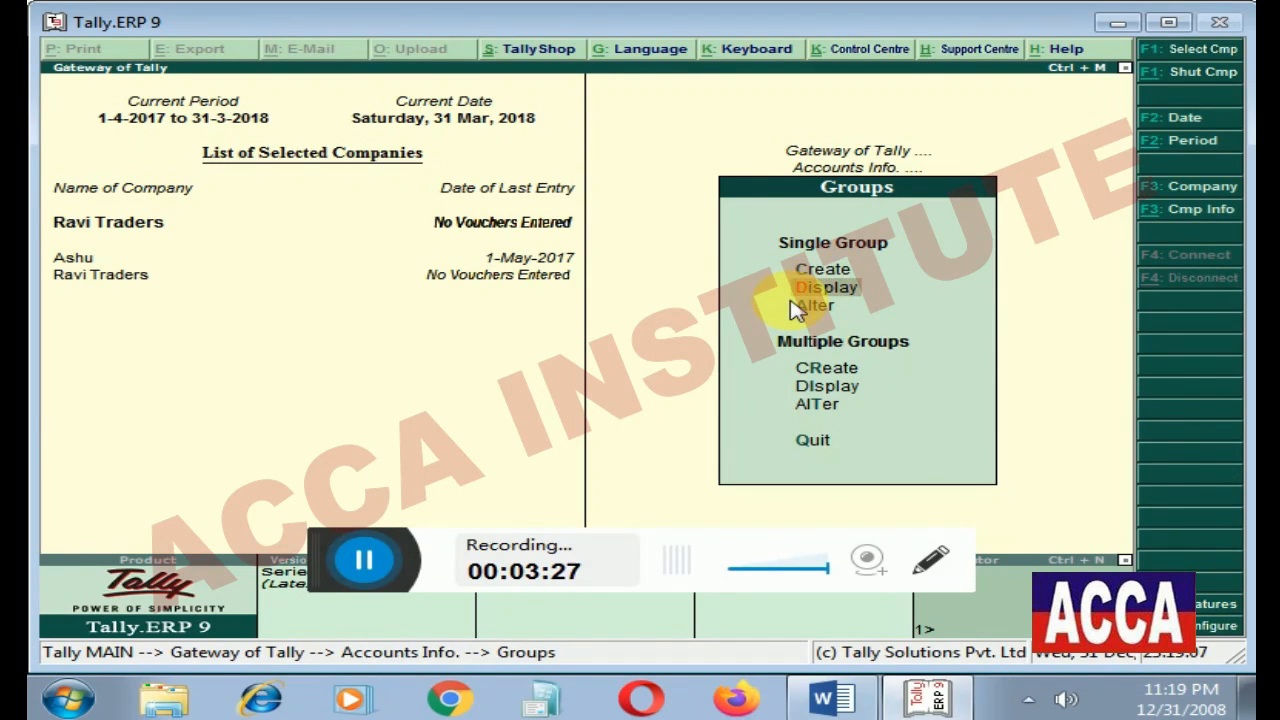
key(Return)
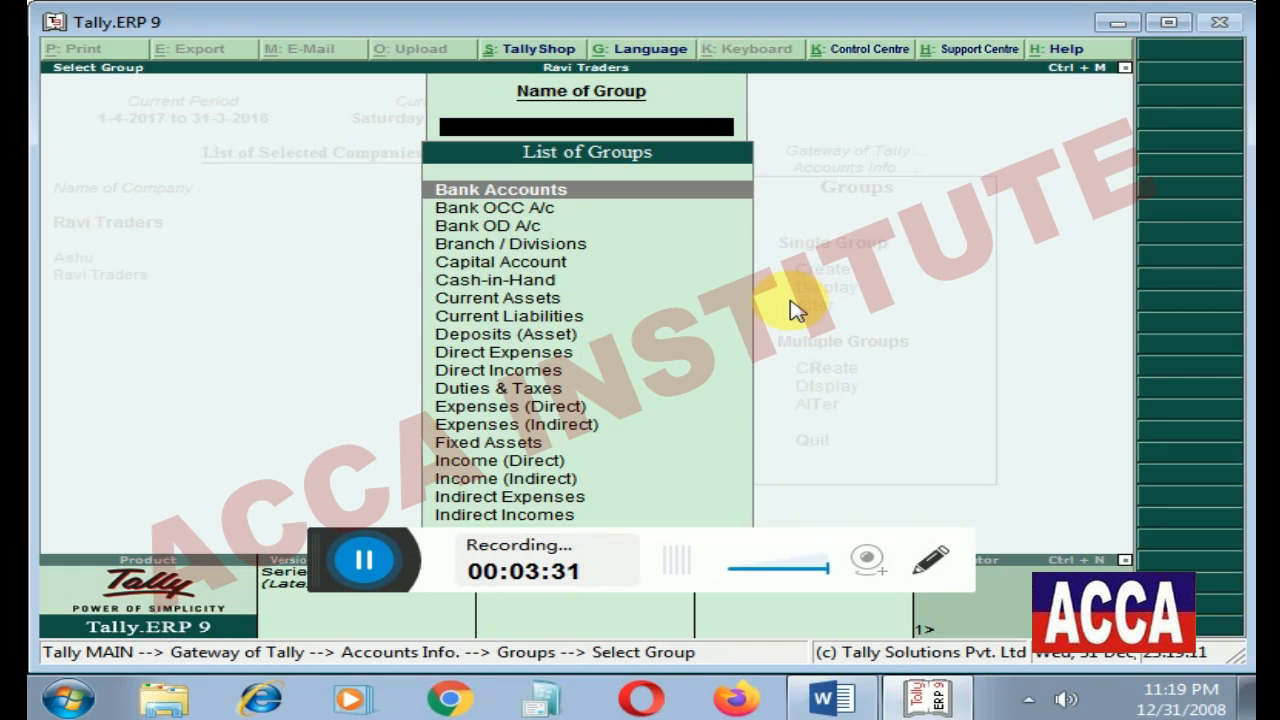
text(In)
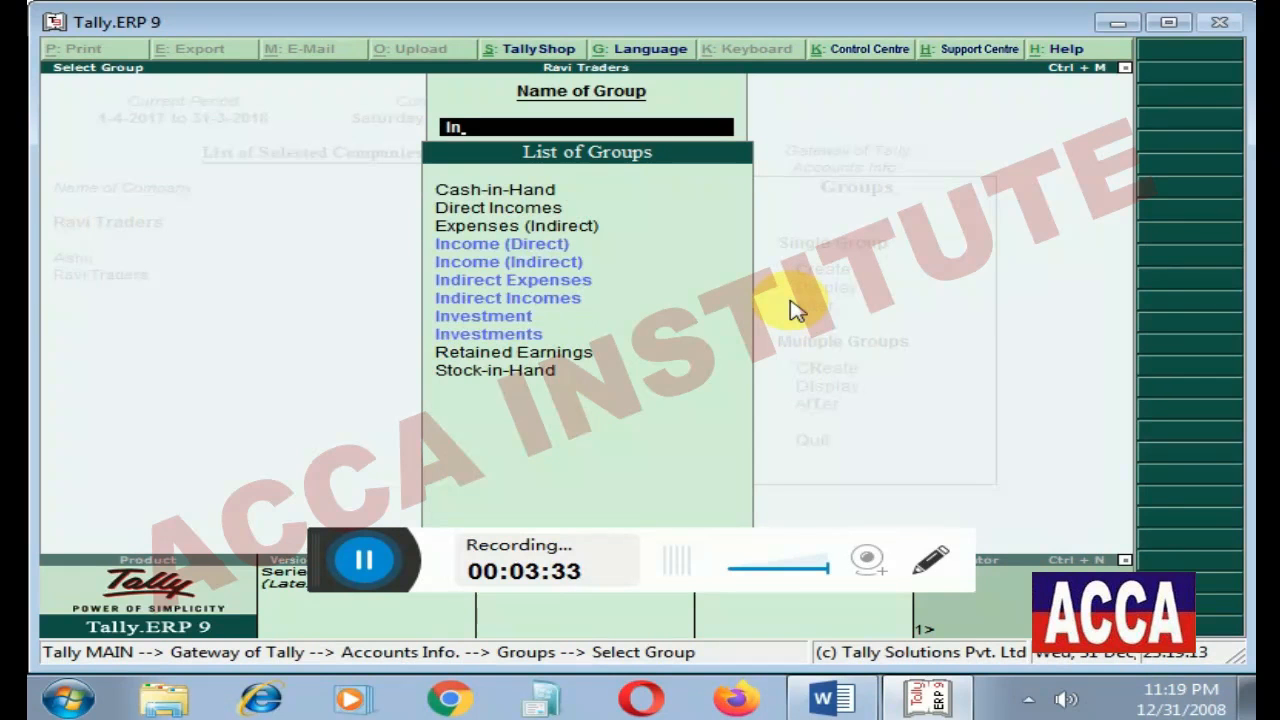
key(Down)
key(Down)
key(Down)
key(Down)
key(Down)
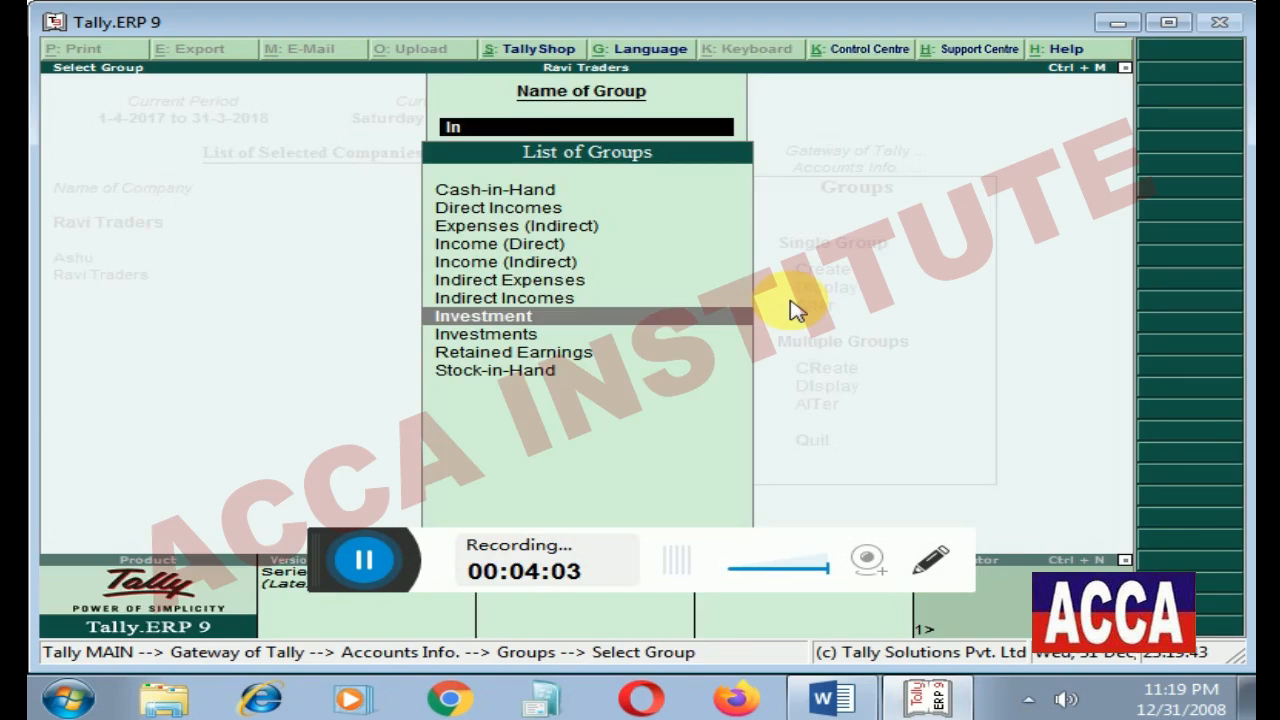
key(Return)
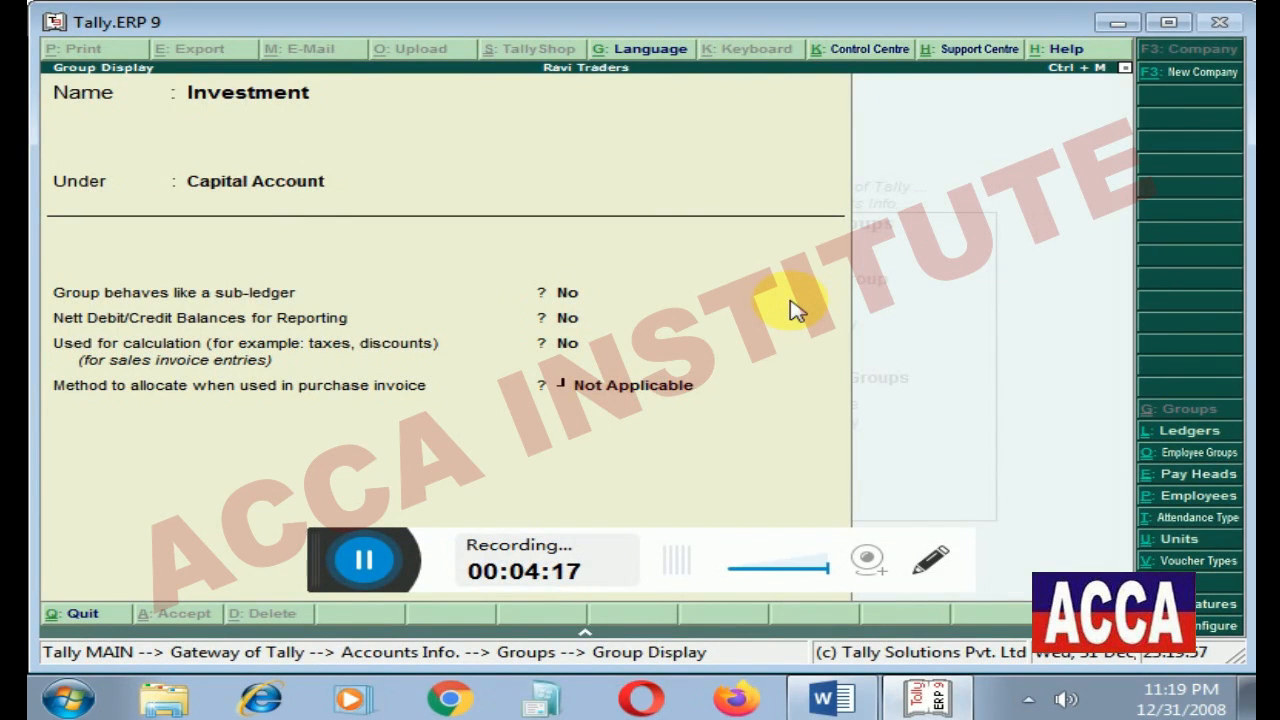
key(Escape)
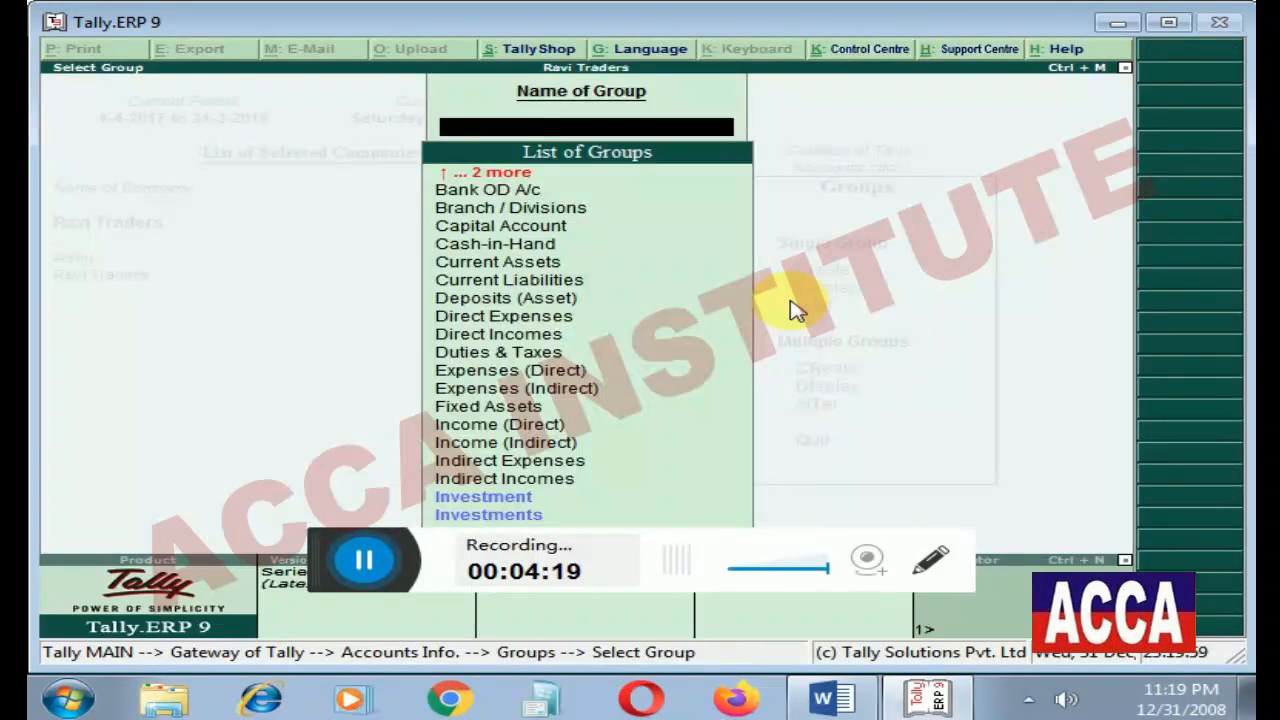
key(Escape)
Open the Capital Account group in single group alteration.
key(Down)
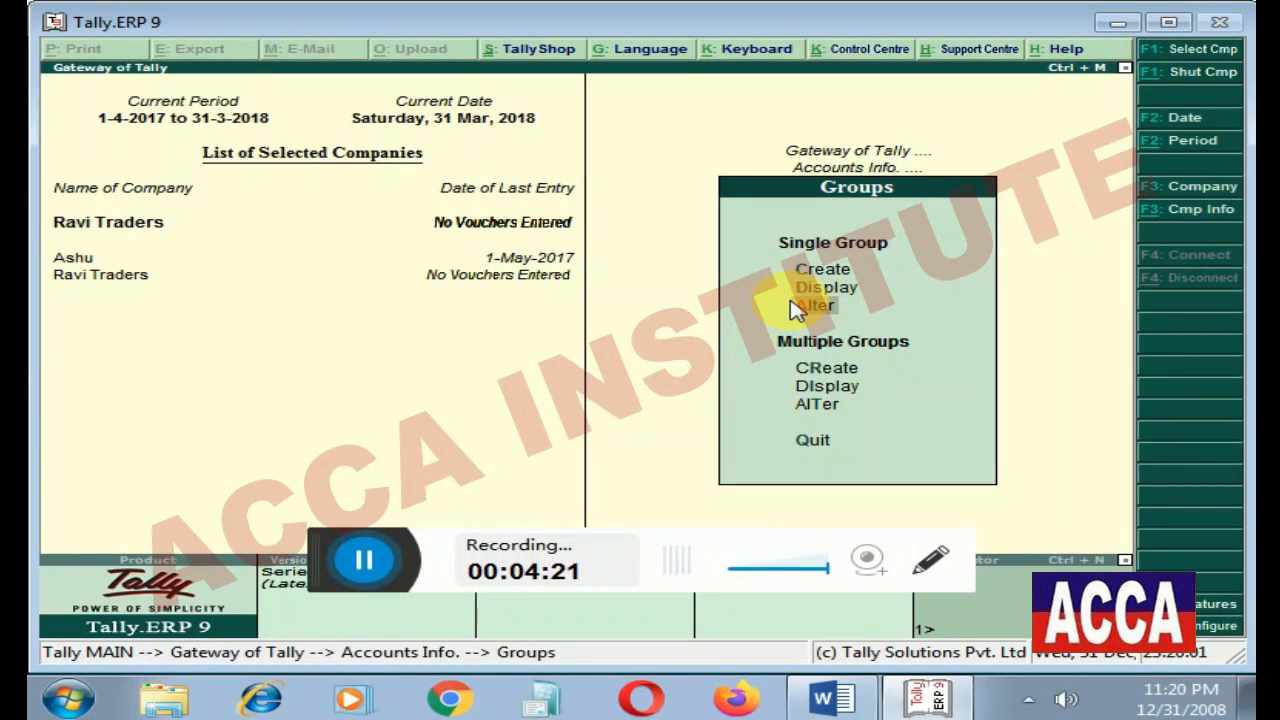
key(Return)
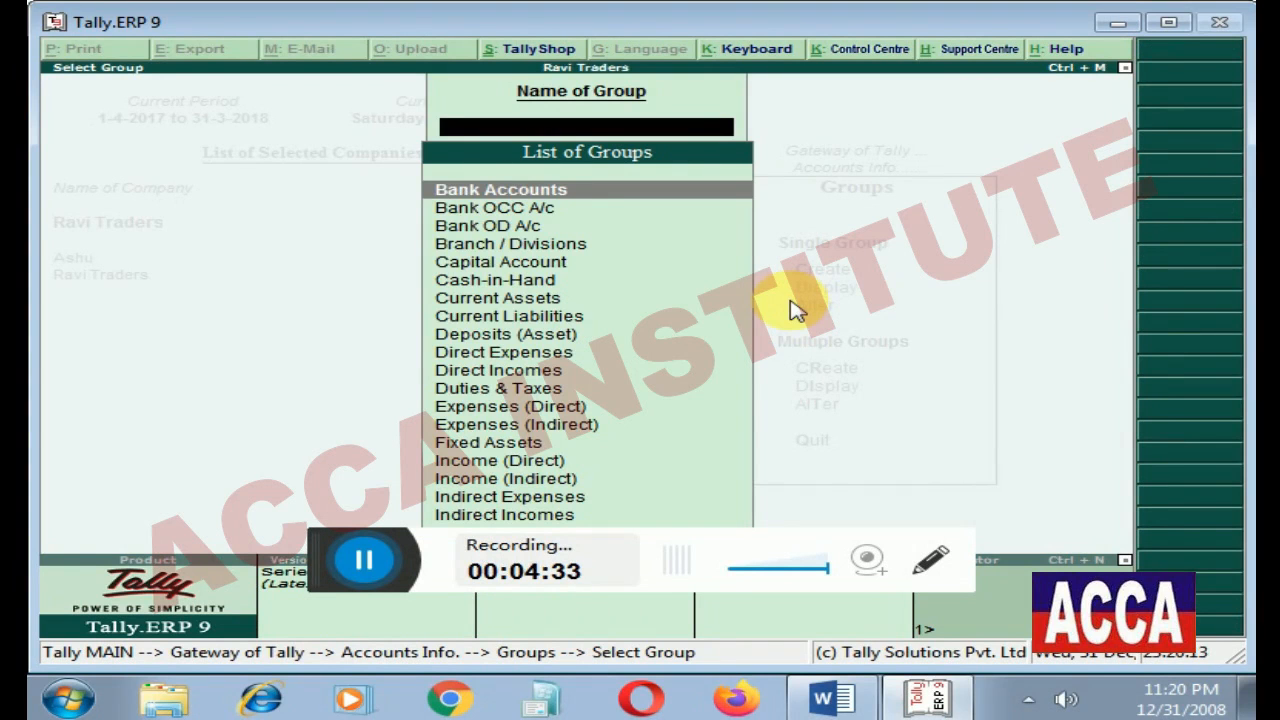
key(Down)
key(Down)
key(Down)
key(Down)
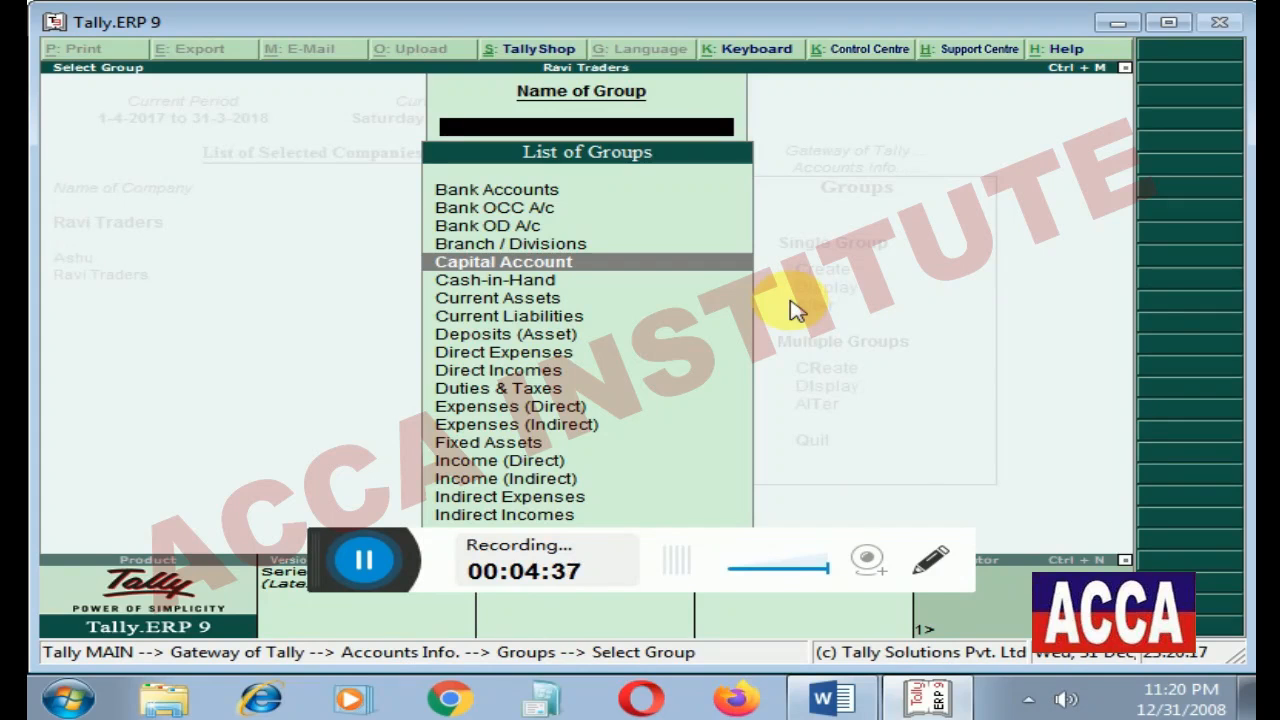
key(Return)
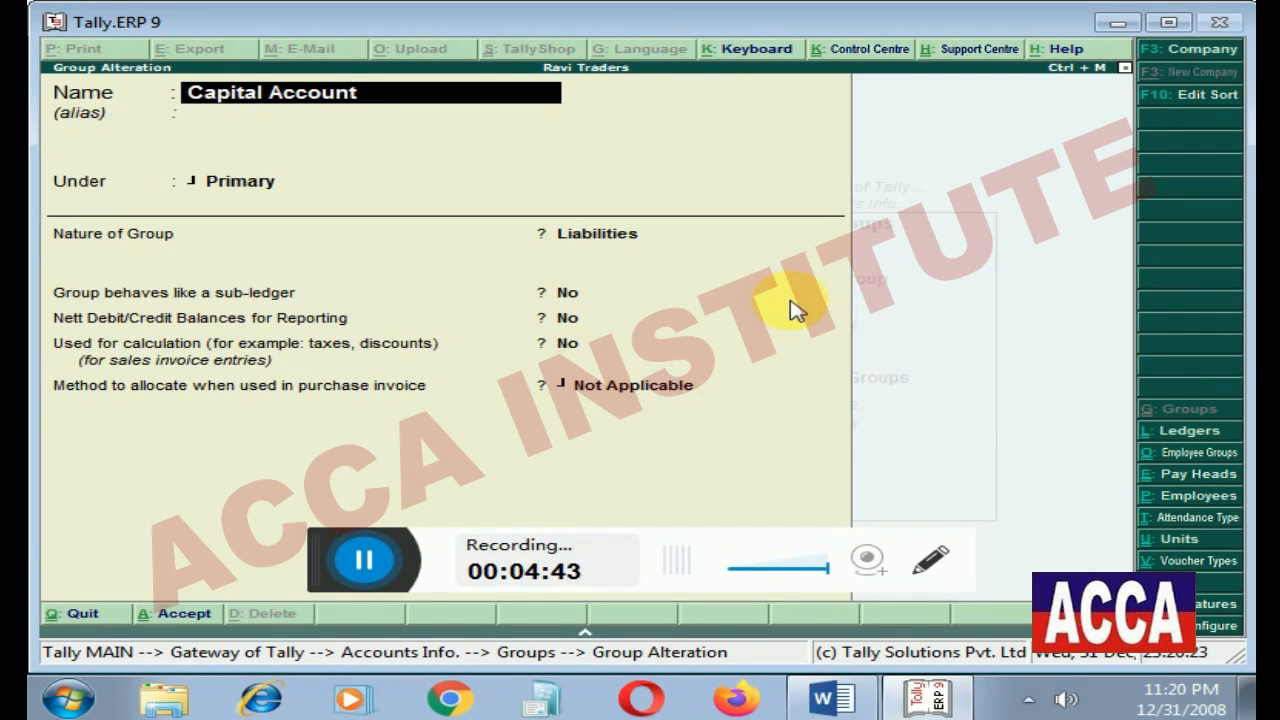
Go through the Capital Account group's alteration fields and accept the form with its existing values.
key(Return)
key(Return)
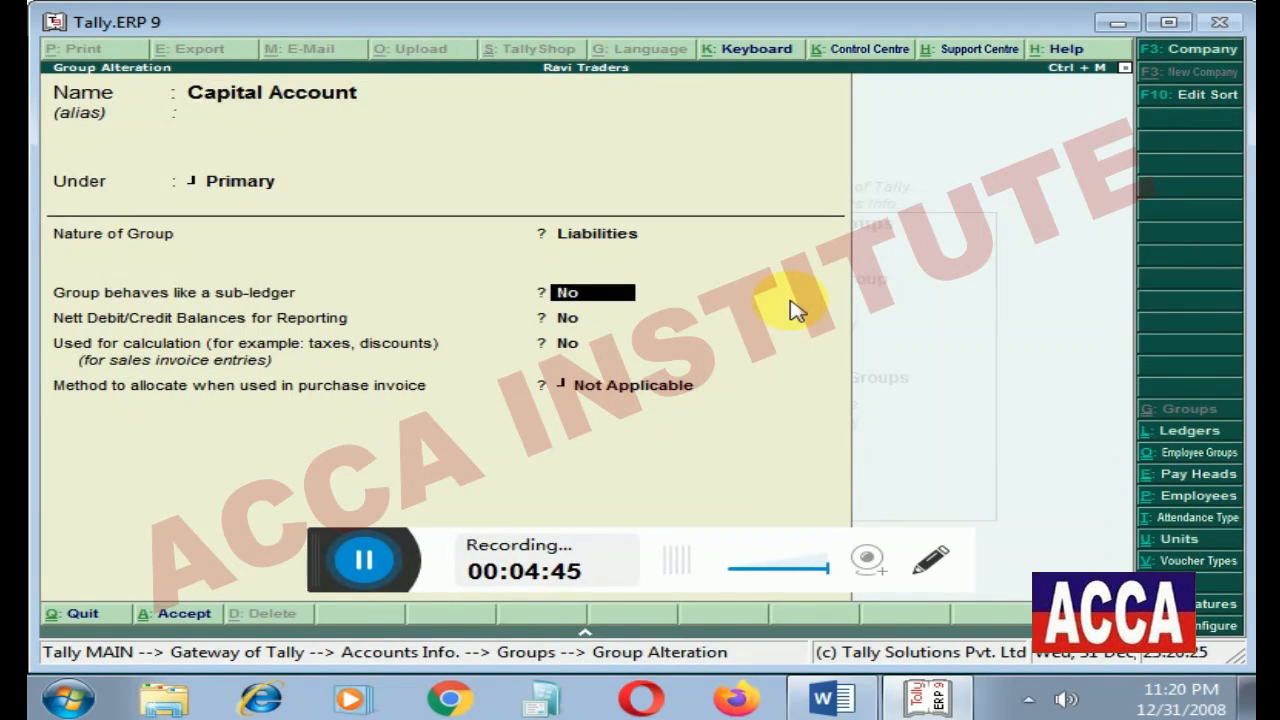
key(Up)
key(Up)
key(Return)
key(Return)
key(Return)
key(Return)
key(Return)
key(Return)
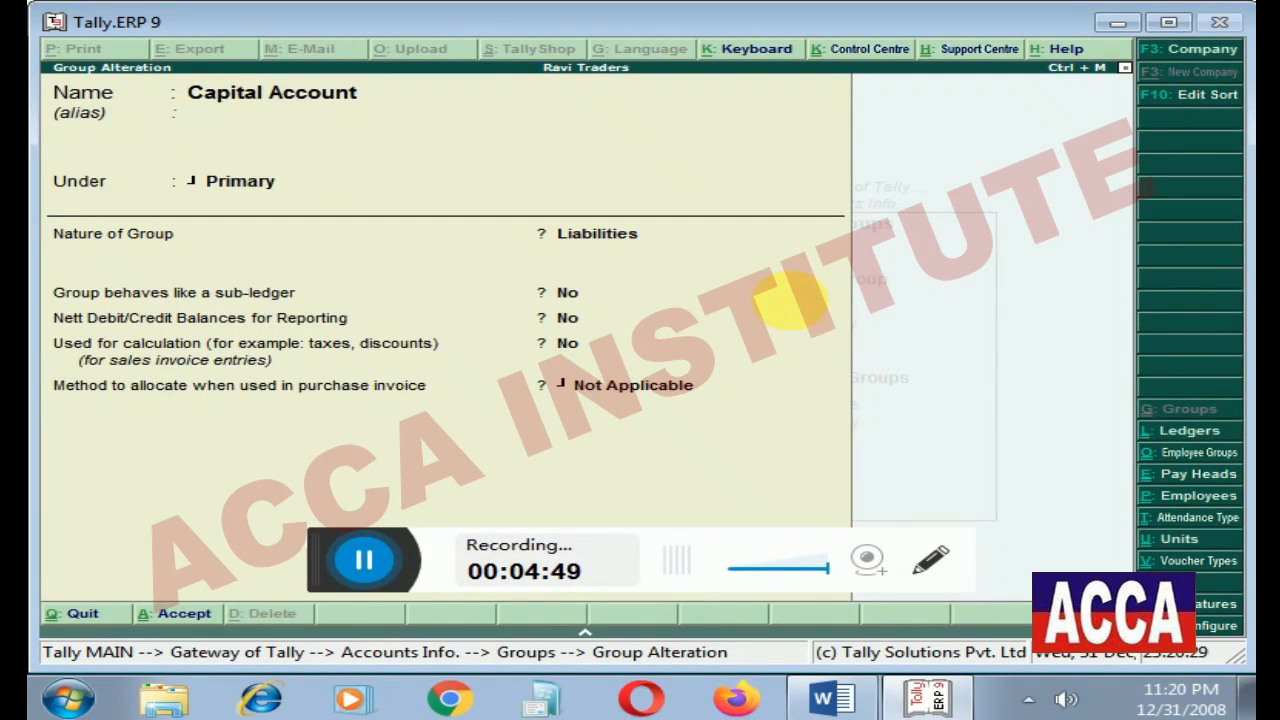
key(Return)
Open the Cash-in-Hand group for alteration, check its fields and accept the form.
key(Down)
key(Return)
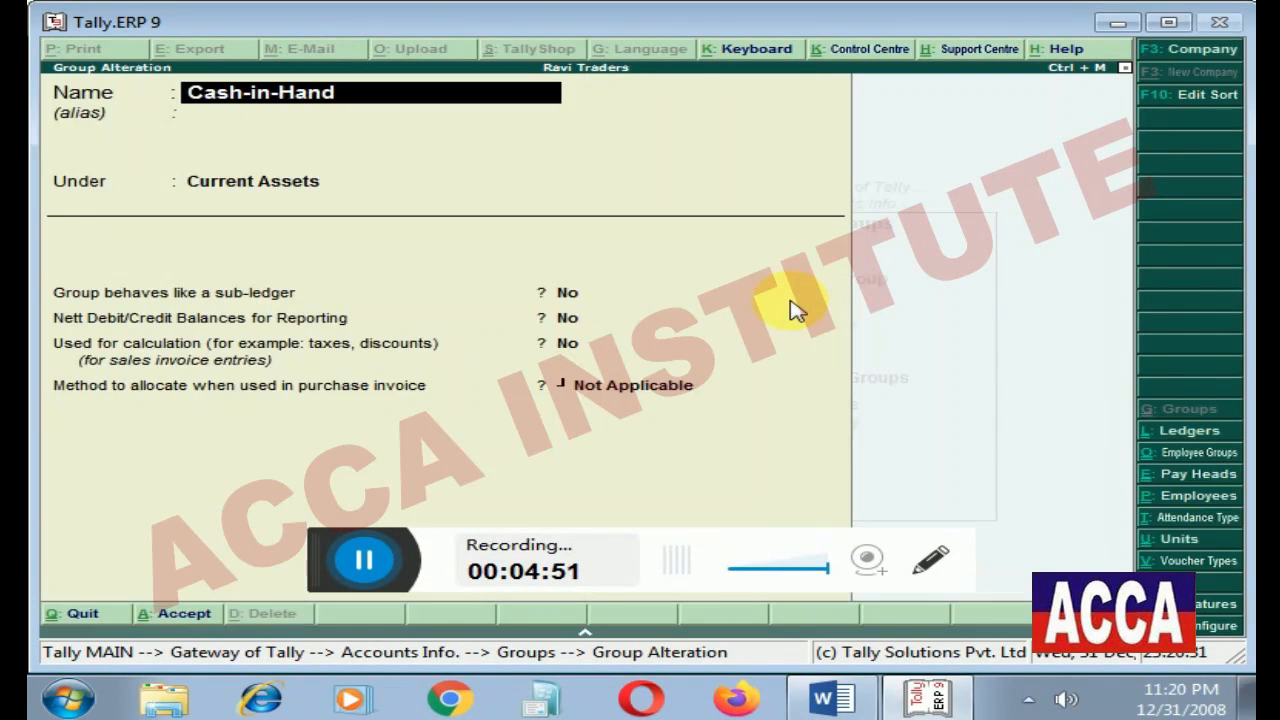
key(Return)
key(Return)
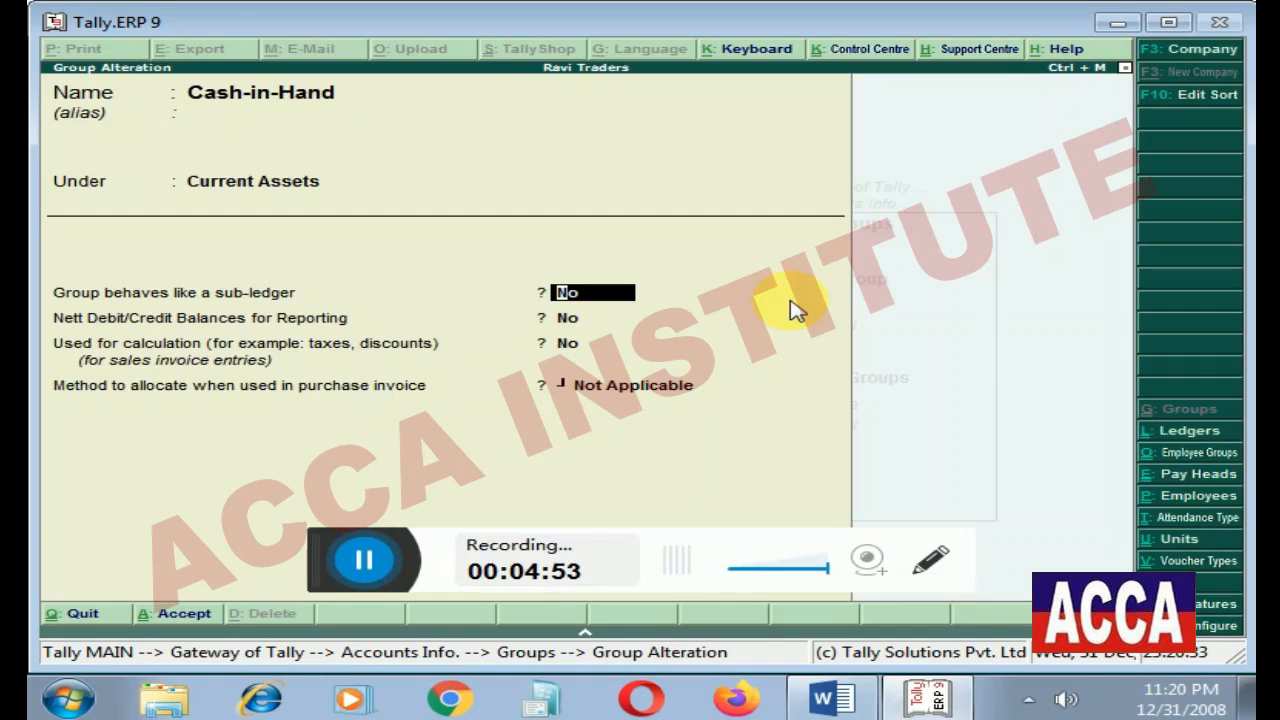
key(ctrl+a)
Clear the group name in the alteration selection, find the Investment group and open it at its parent group field.
key(Down)
key(Down)
key(Down)
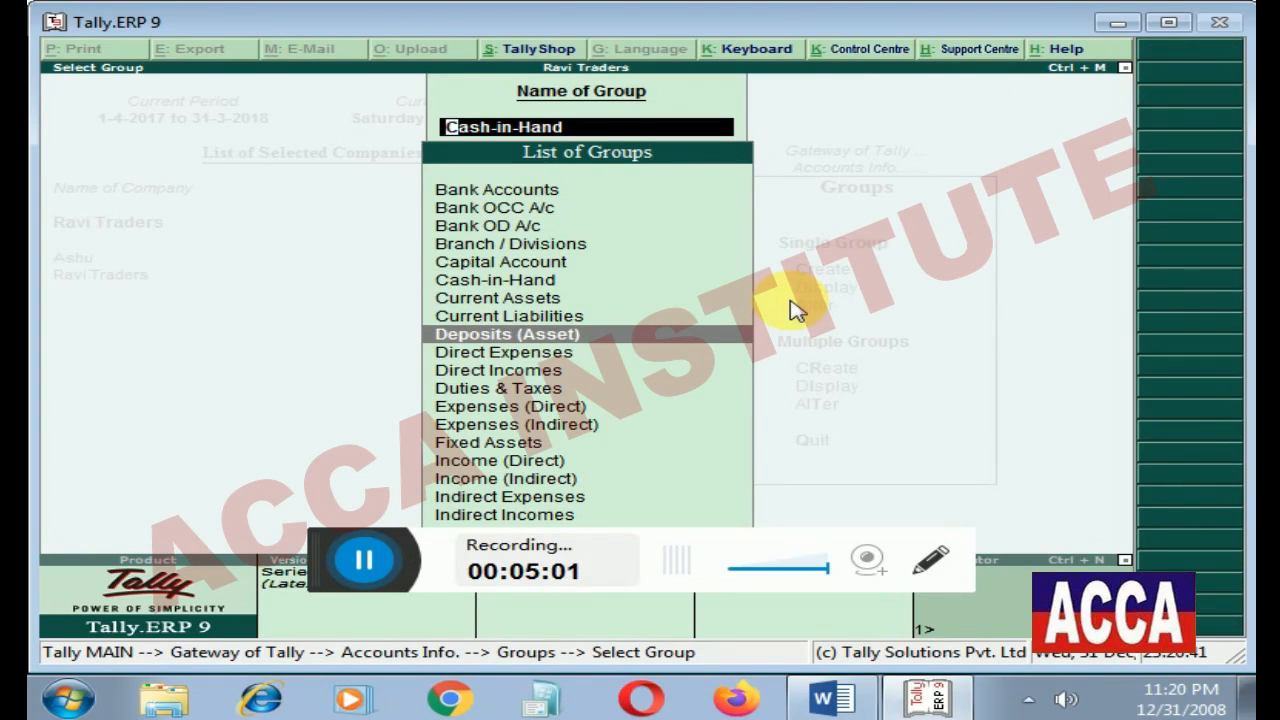
key(End)
key(space)
key(BackSpace)
key(BackSpace)
key(BackSpace)
key(BackSpace)
key(BackSpace)
key(BackSpace)
key(BackSpace)
key(BackSpace)
key(BackSpace)
key(BackSpace)
key(BackSpace)
key(BackSpace)
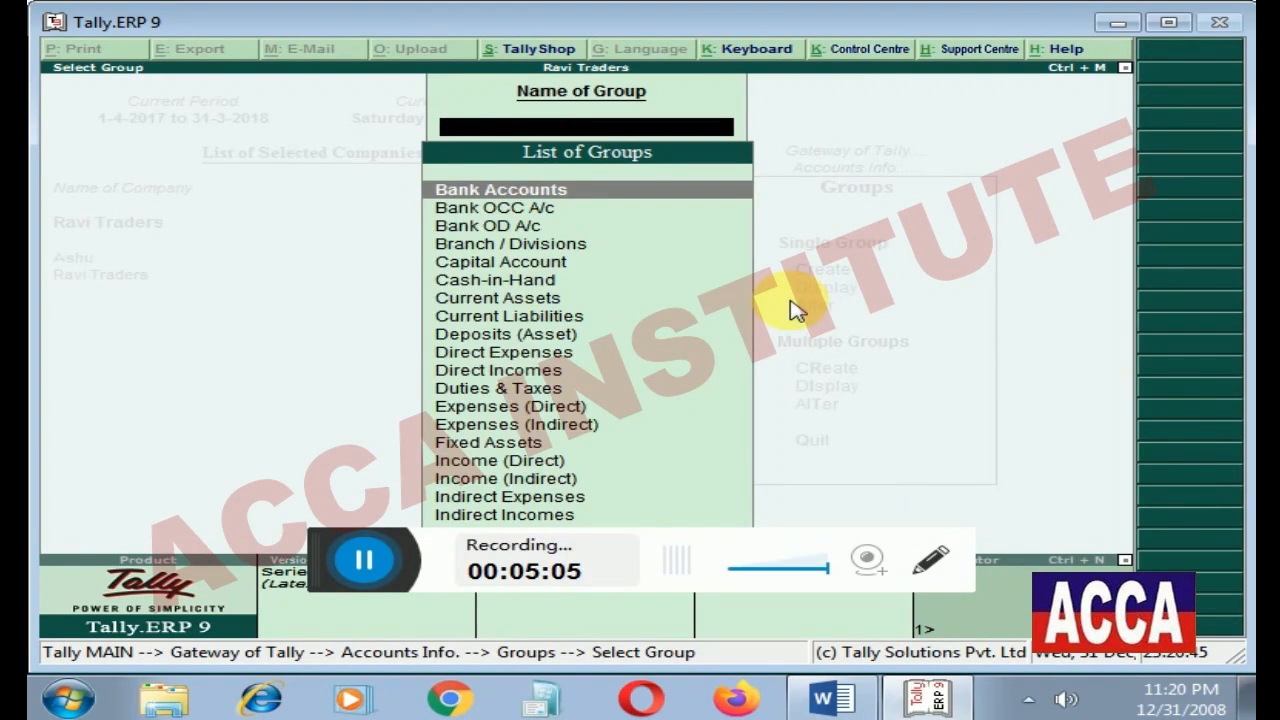
text(Inv)
key(Return)
key(Return)
key(Return)
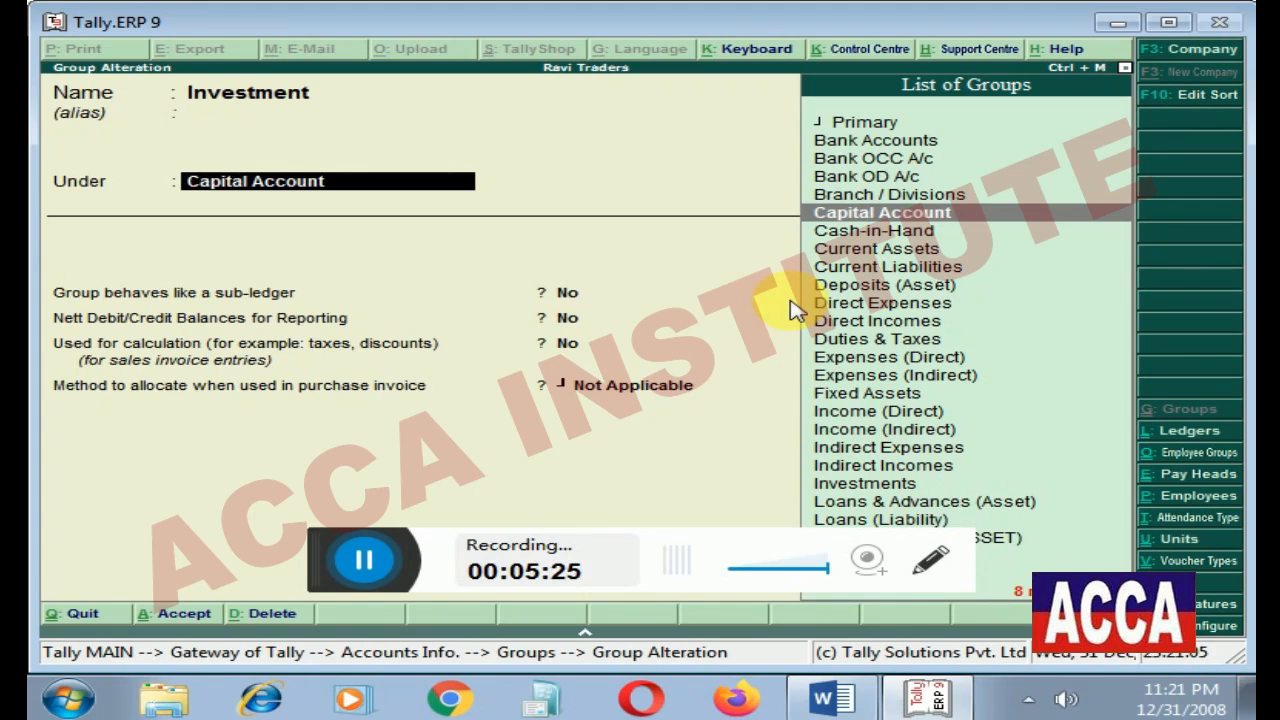
Set the Investment group's parent to Indirect Expenses, keep the remaining settings and save the alteration.
text(Ind)
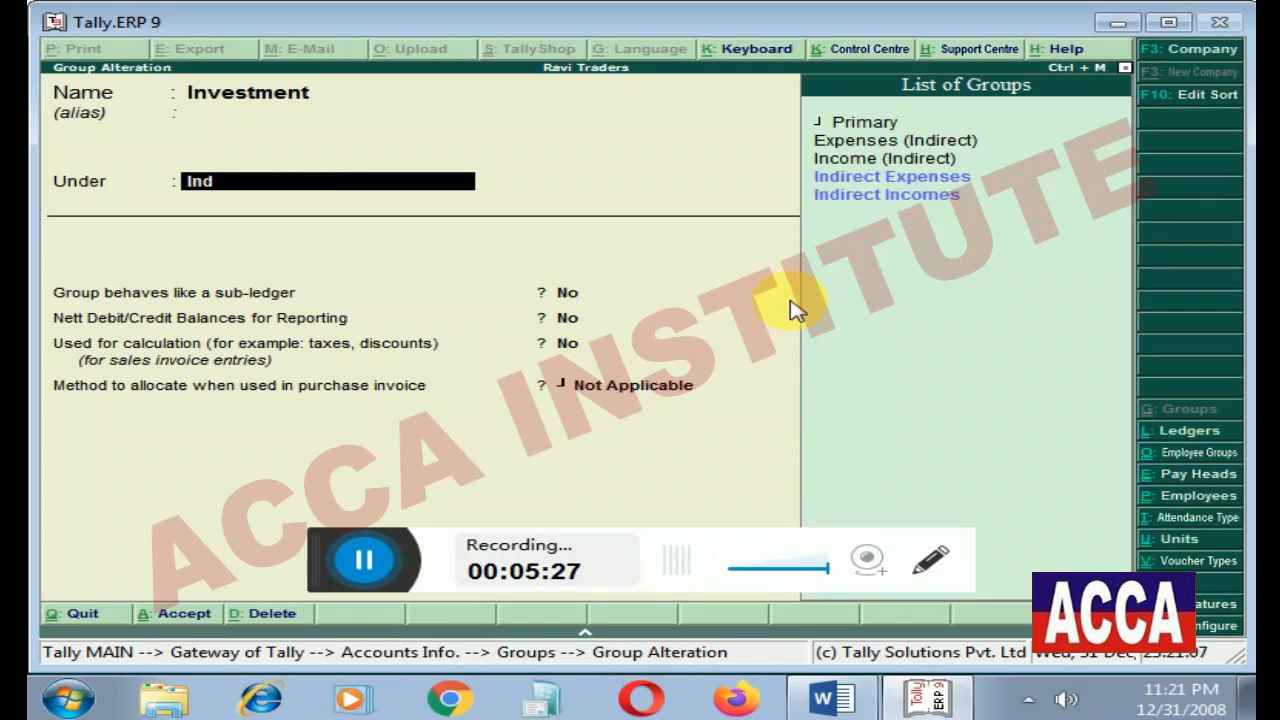
key(Down)
key(Down)
key(Up)
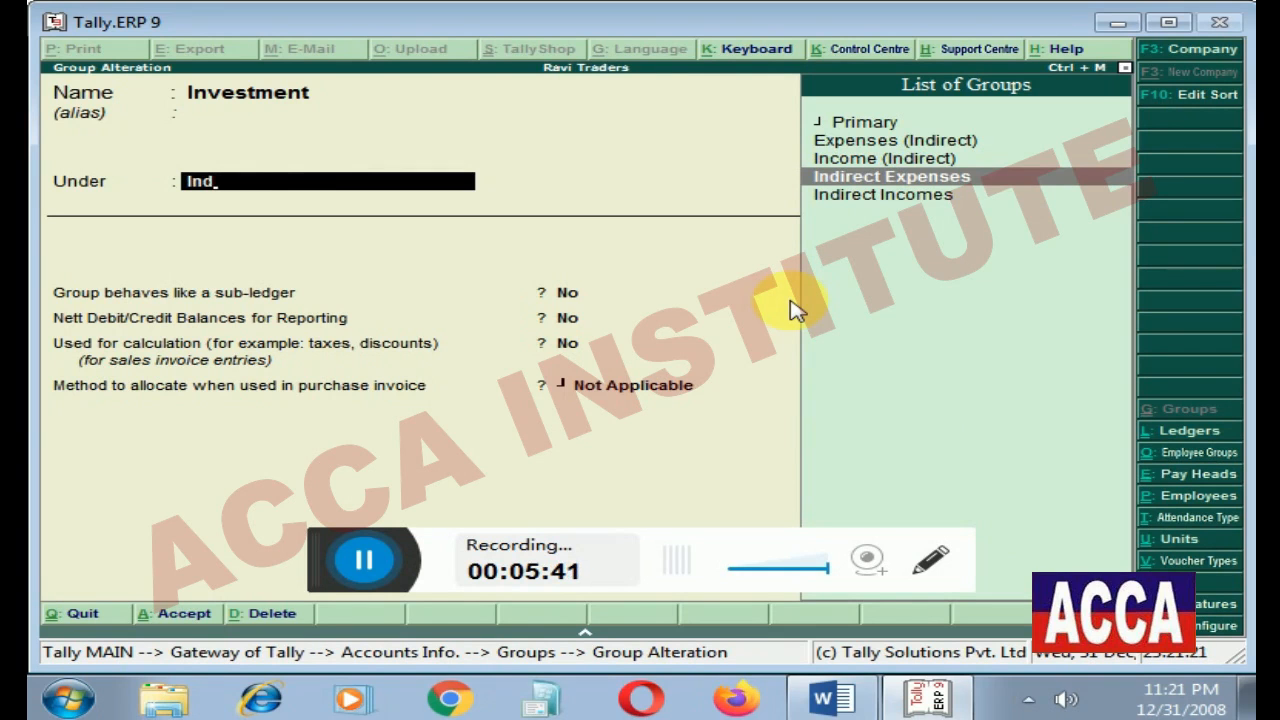
key(Return)
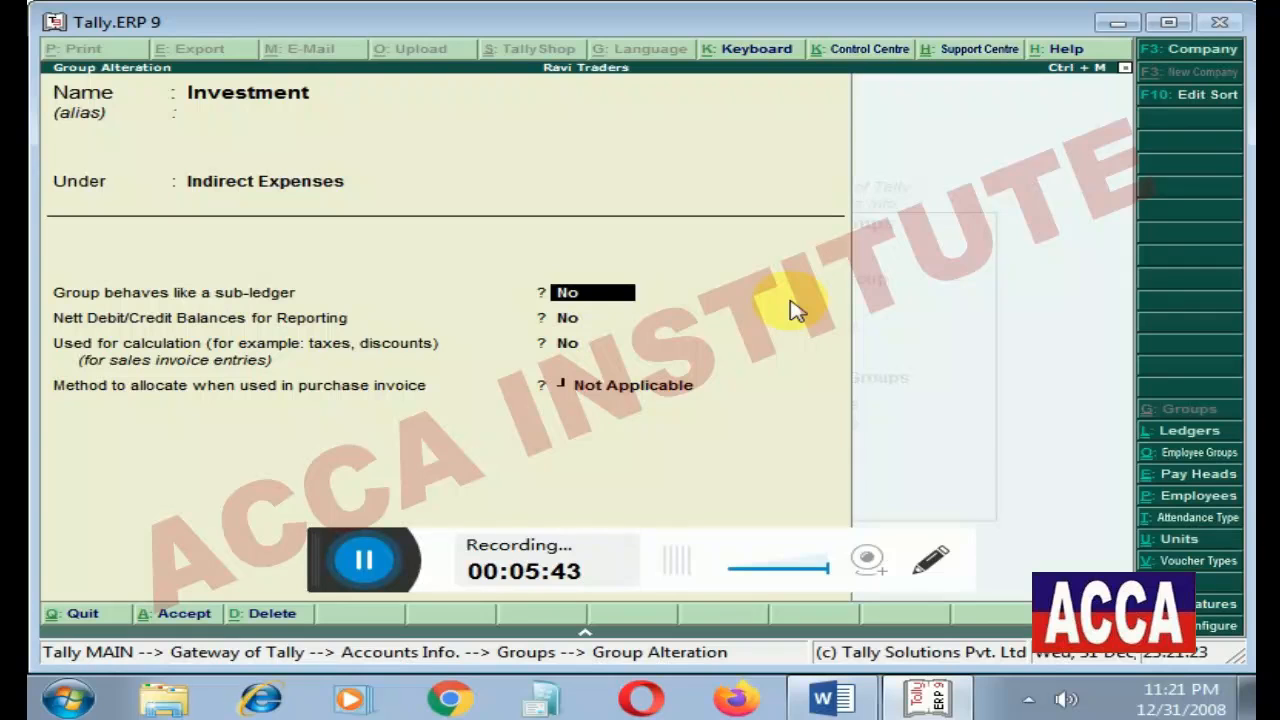
key(Return)
key(Return)
key(Return)
key(Return)
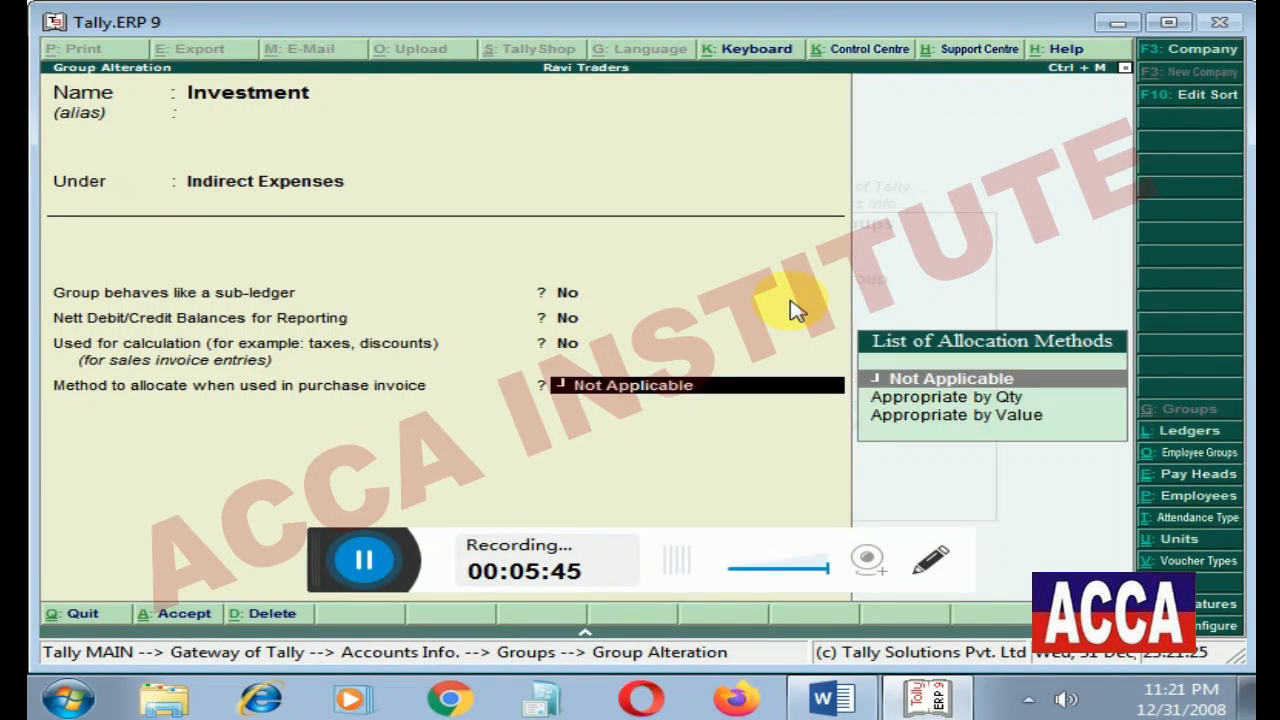
key(Return)
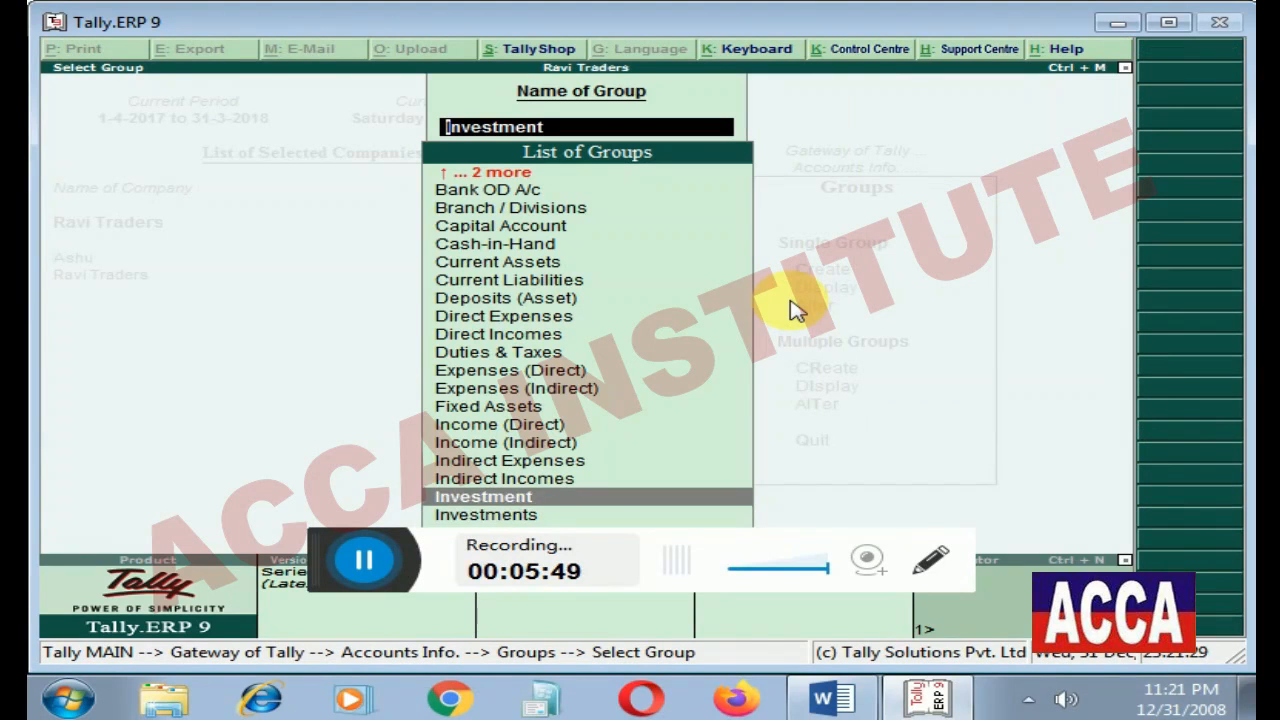
Open the Investments group for alteration, look through its fields and leave the form without saving.
key(Down)
key(Return)
key(Return)
key(Return)
key(Return)
key(Return)
key(Up)
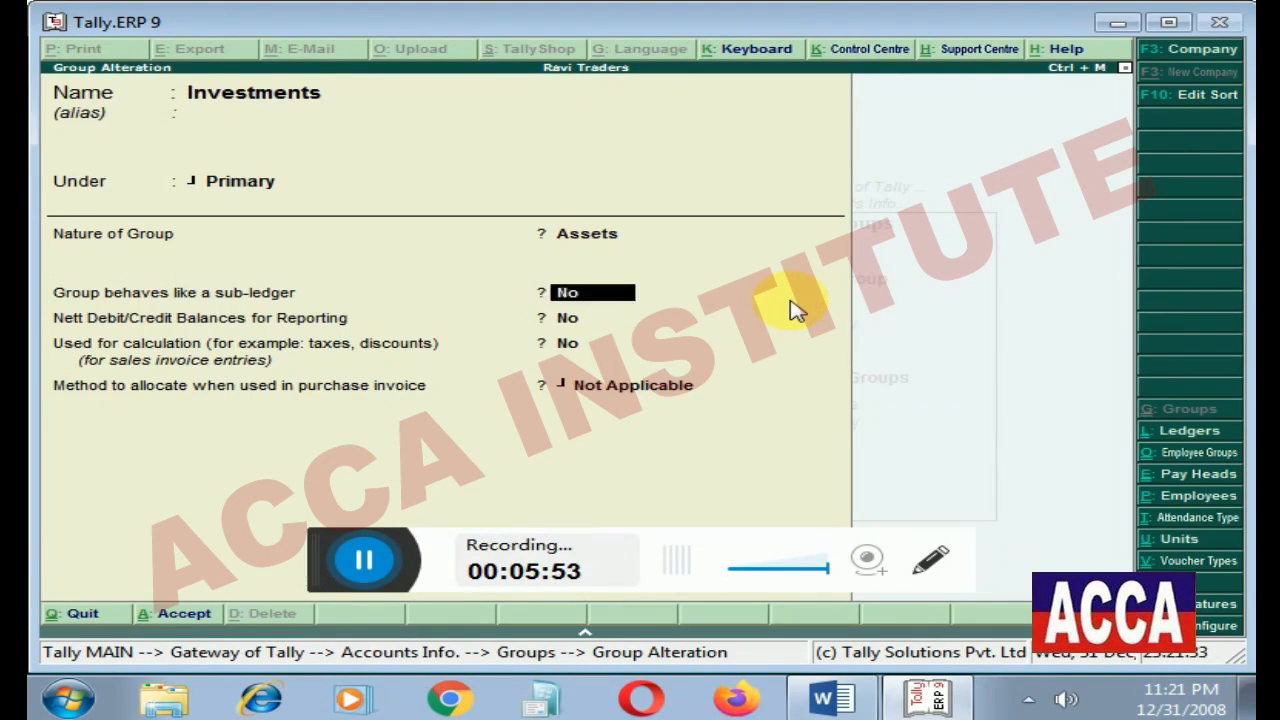
key(Up)
key(Up)
key(Escape)
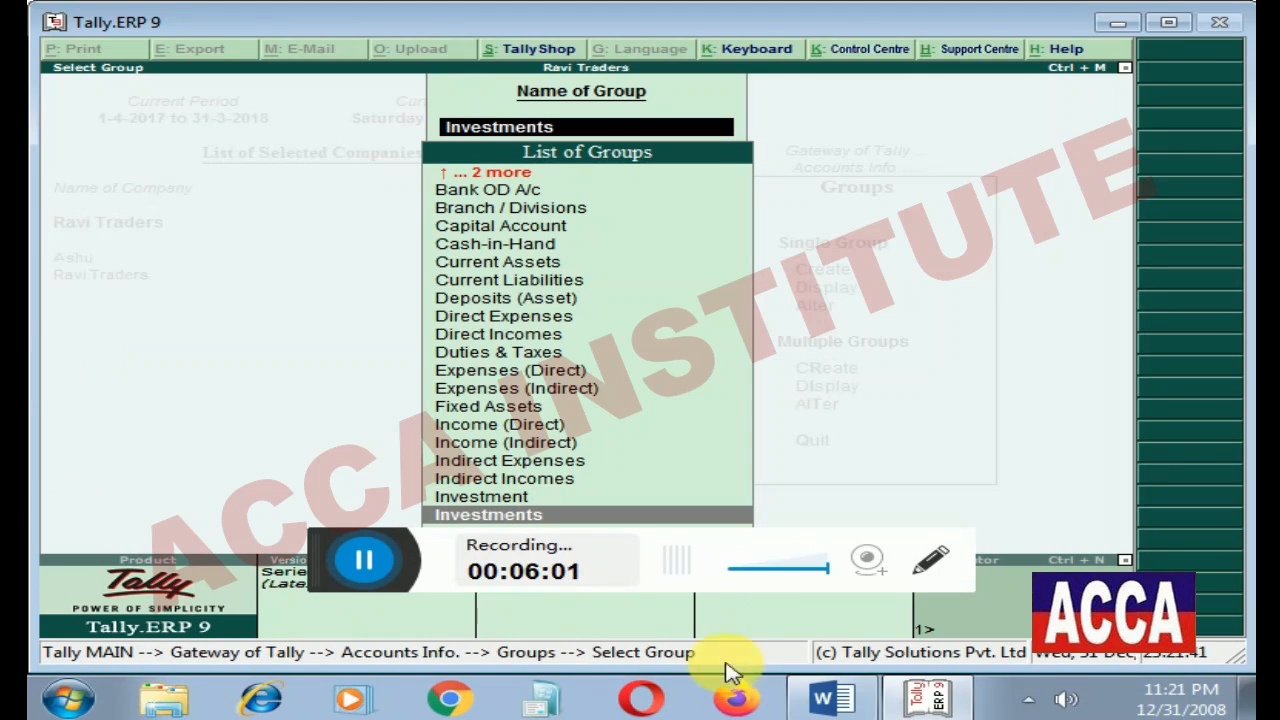
Switch to the Word outline and highlight the Groups topics and the Ledgers heading for review.
click(822, 698)
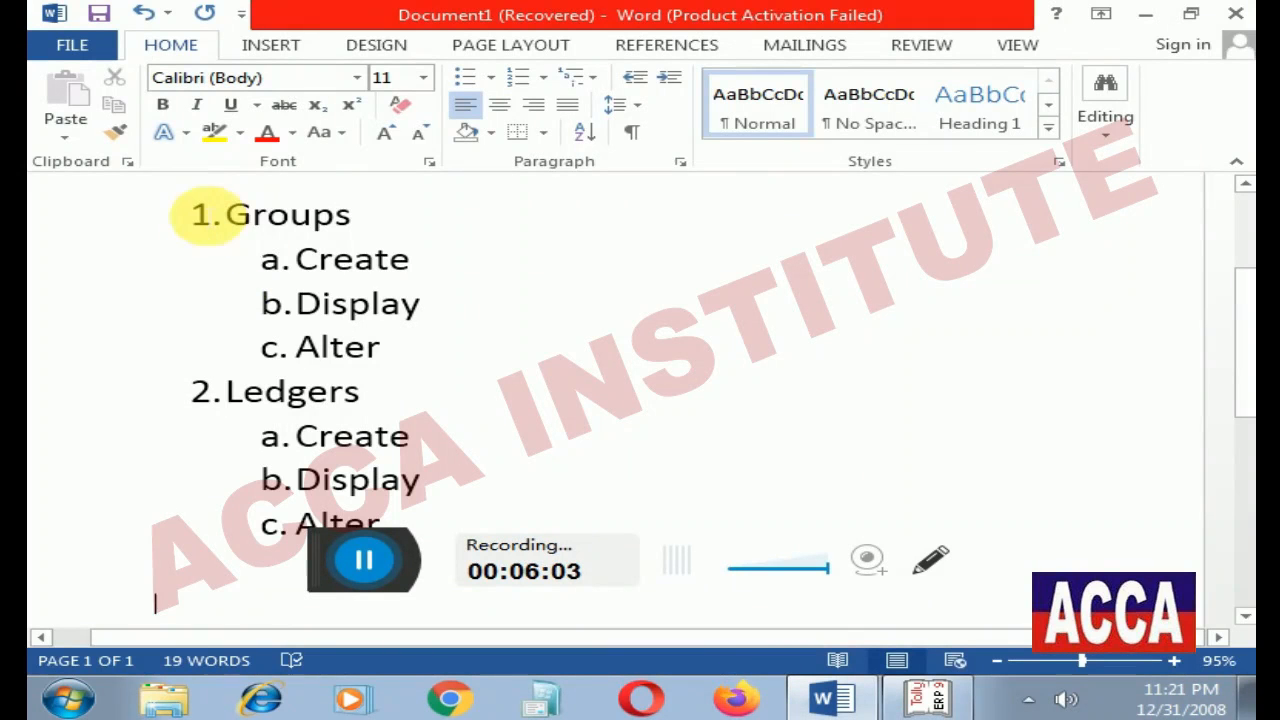
drag(258, 222, 400, 234)
drag(292, 258, 457, 380)
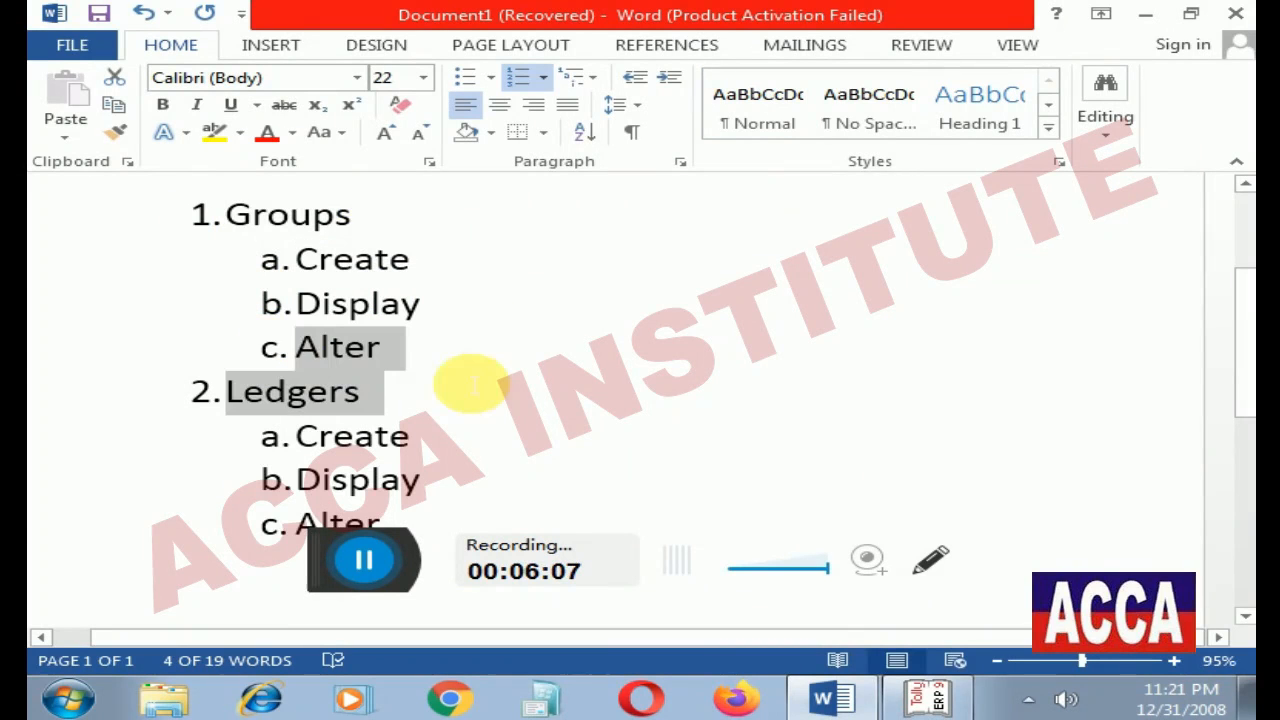
click(272, 347)
click(206, 391)
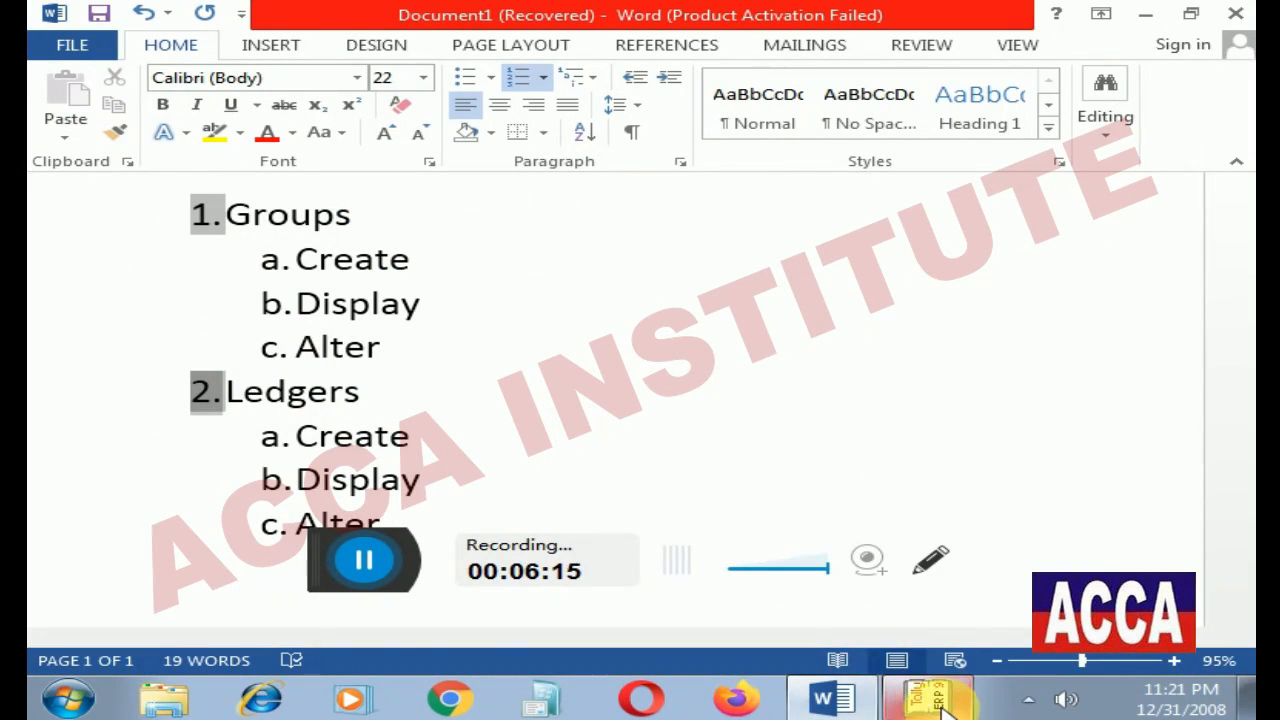
Switch back to Tally.ERP 9, leave group alteration and open the creation form for a single ledger.
click(925, 697)
key(Escape)
key(Escape)
key(Escape)
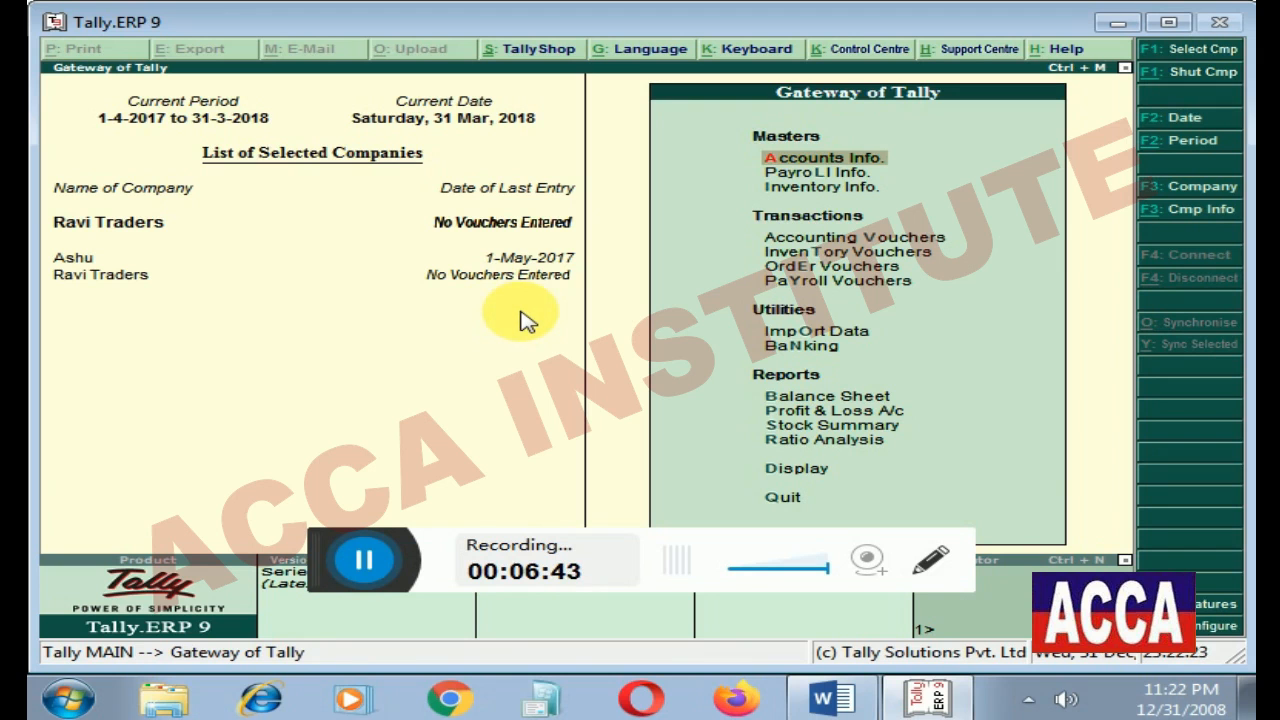
key(Down)
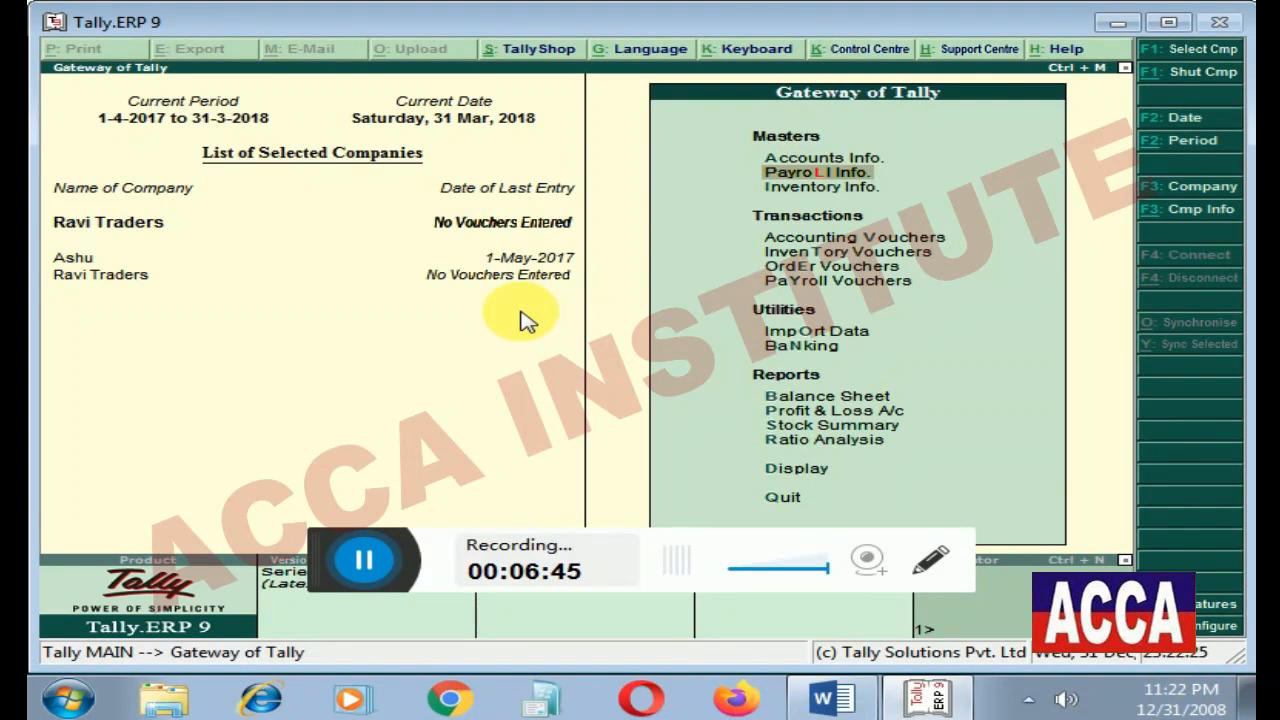
key(Up)
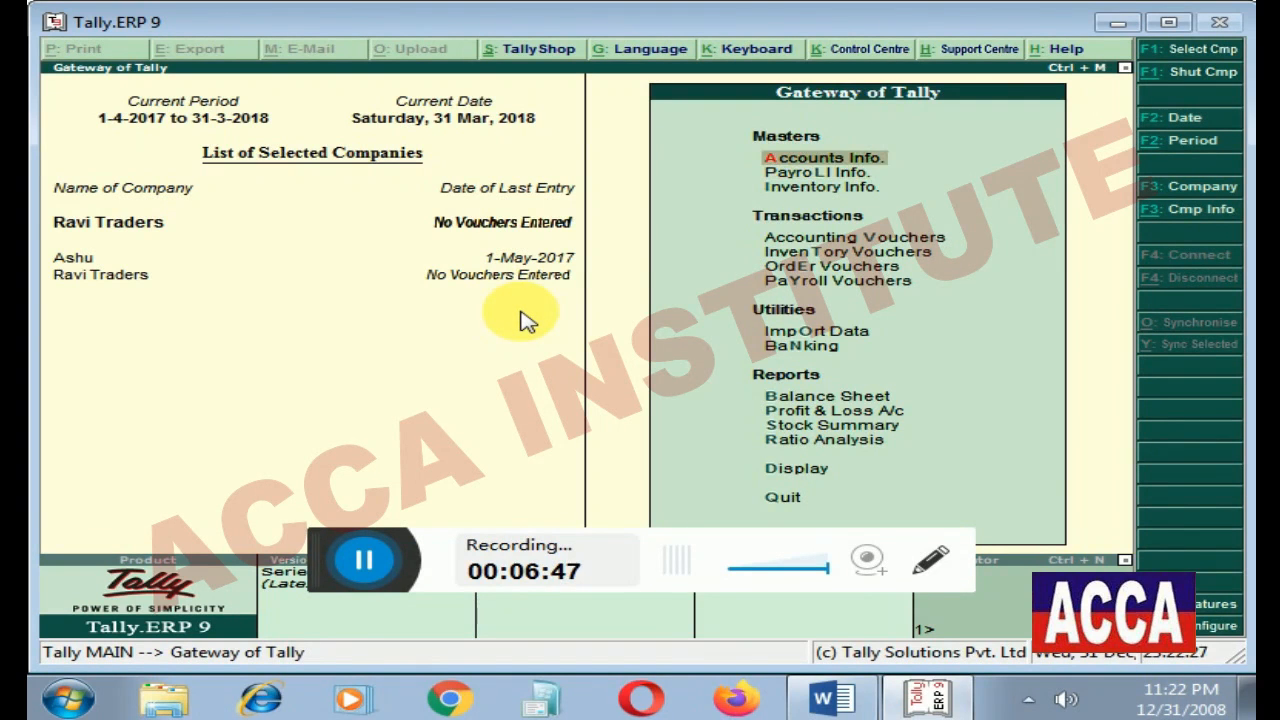
key(Return)
key(Down)
key(Return)
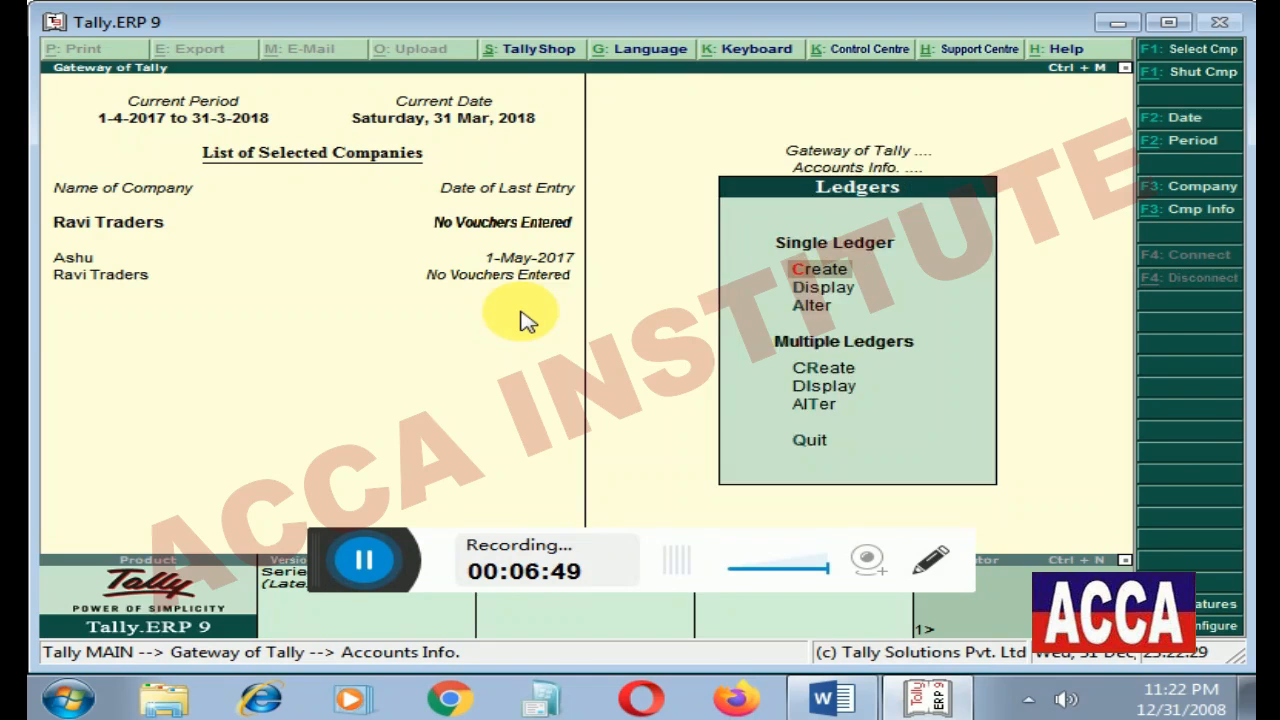
key(Return)
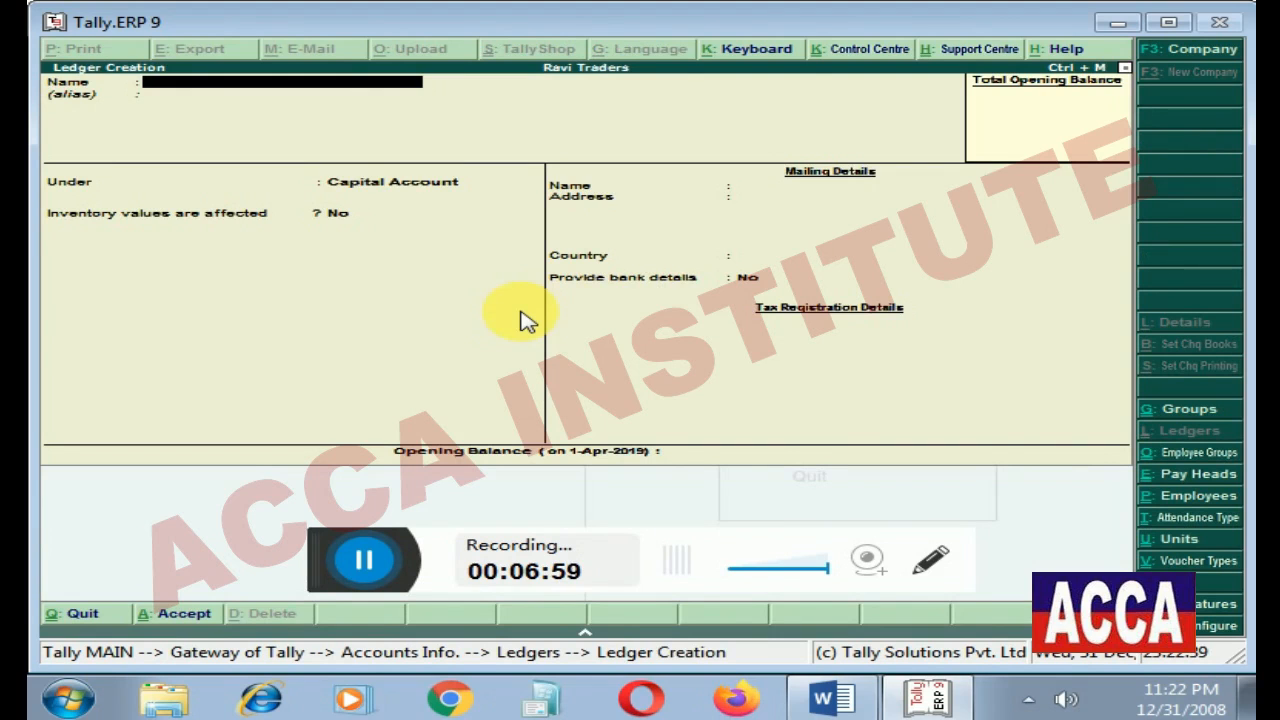
Name the new ledger Company's Capital and leave its alias empty.
text(Comp)
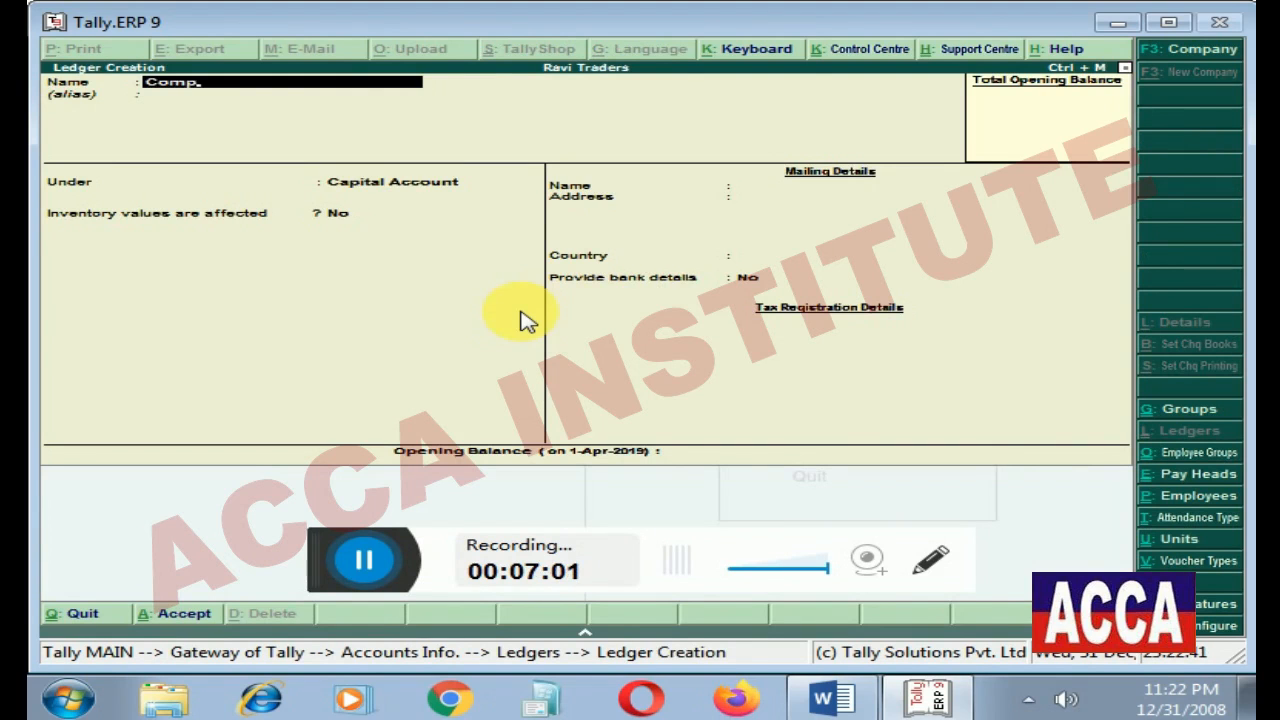
text(any)
text('s Capital)
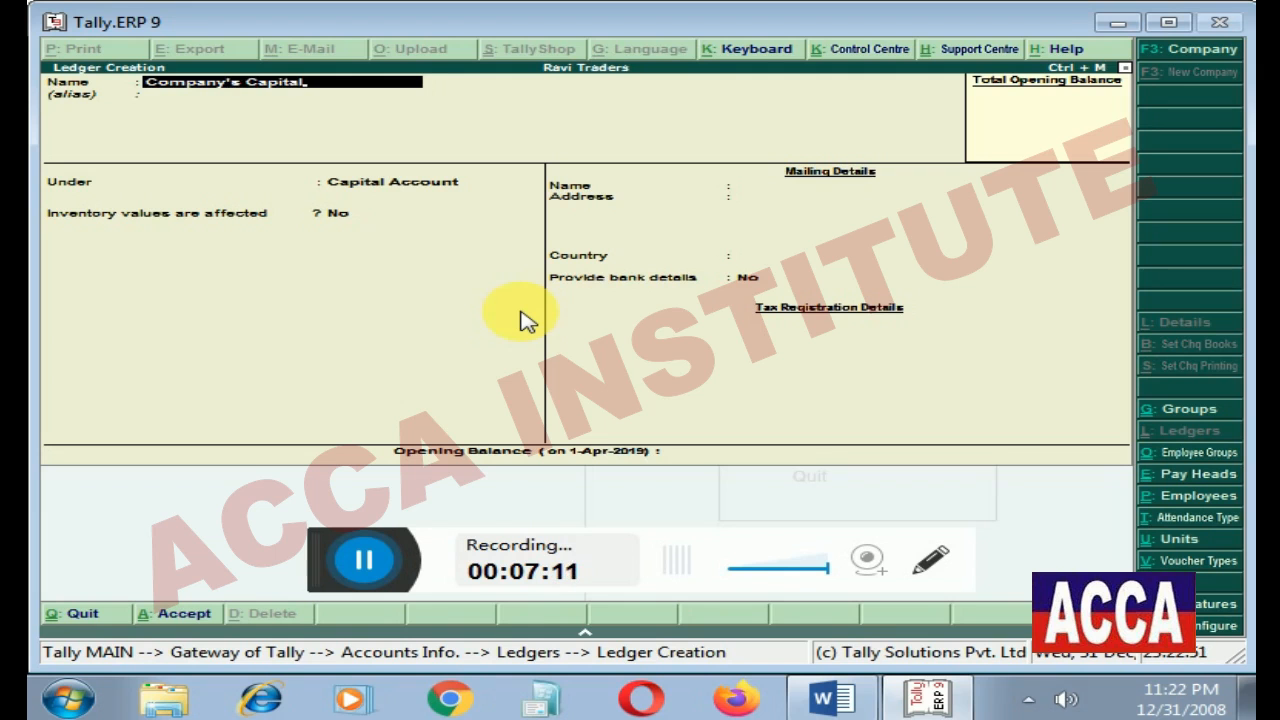
key(Return)
key(Return)
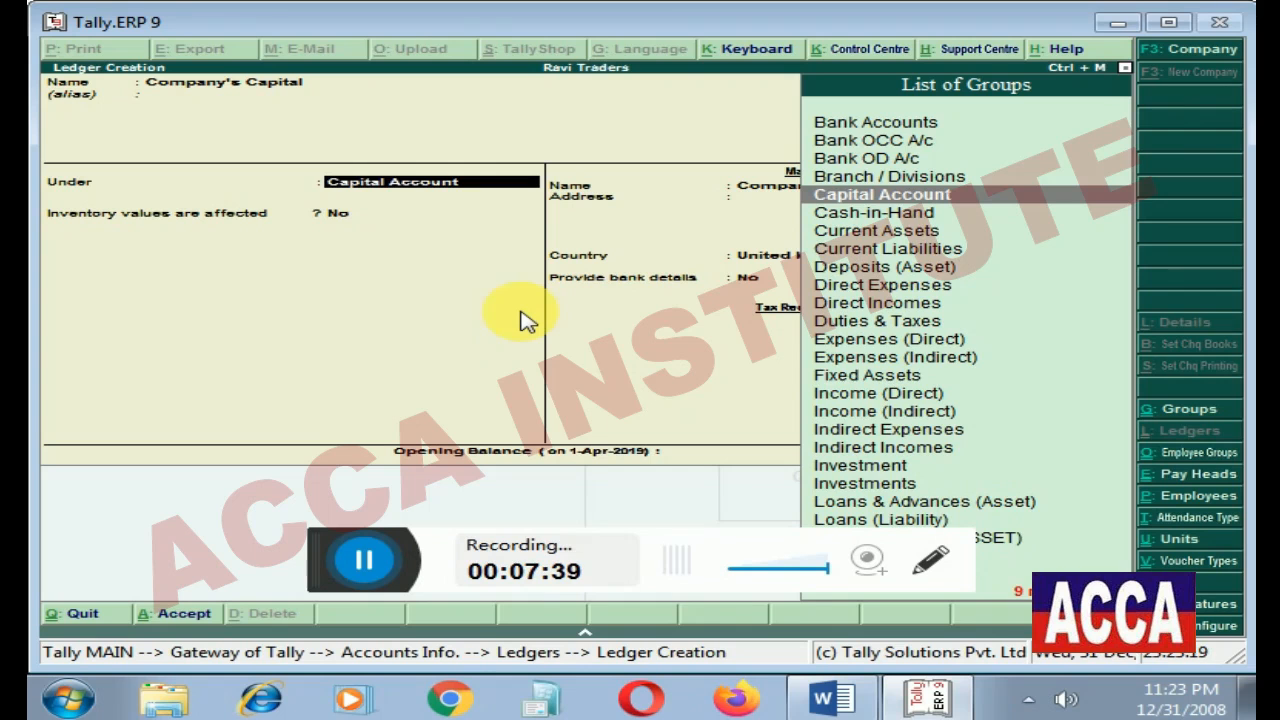
Place the new ledger under Capital Account, keep the remaining defaults, and save it before leaving ledger creation.
key(Return)
key(Return)
key(Return)
key(Return)
key(Return)
key(Return)
key(Return)
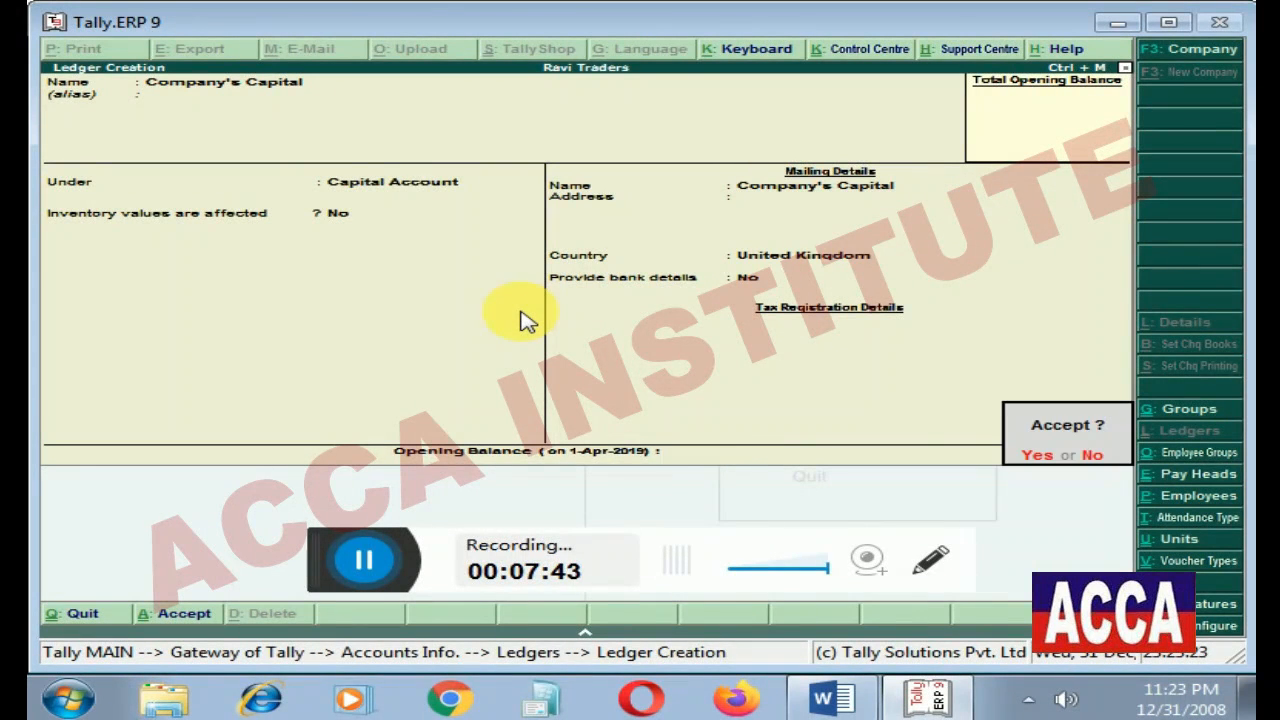
key(Return)
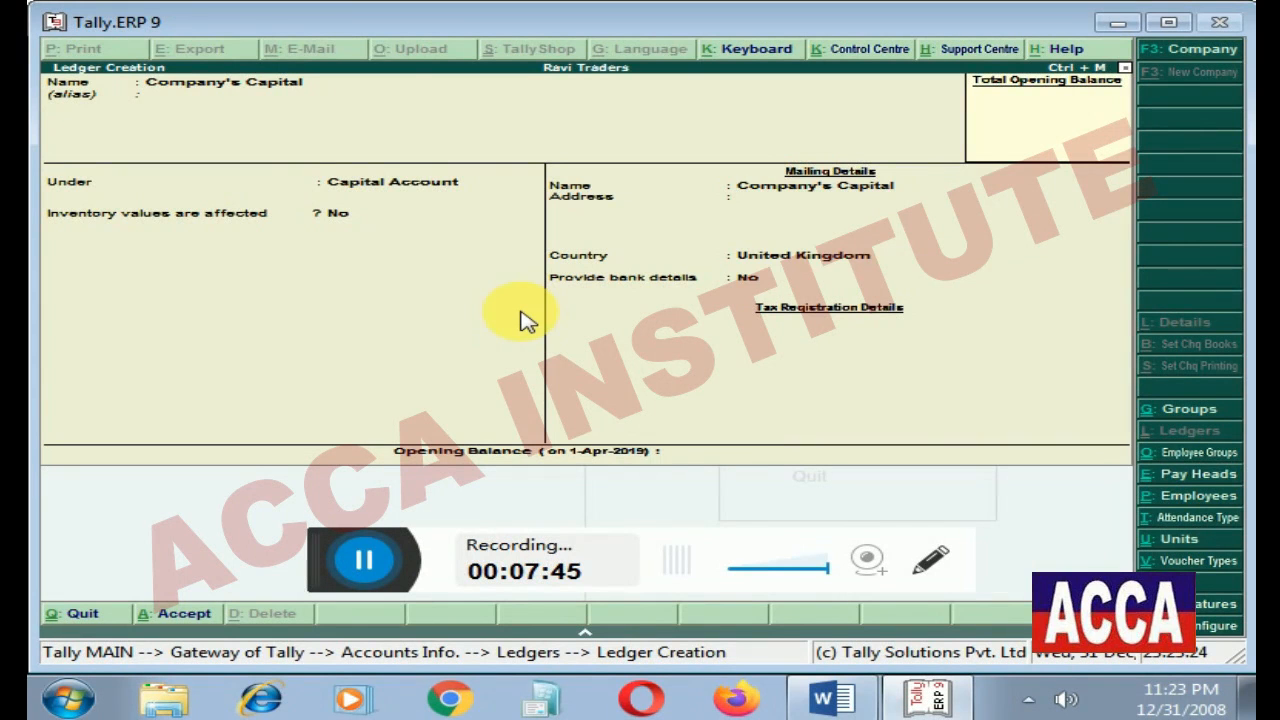
key(Escape)
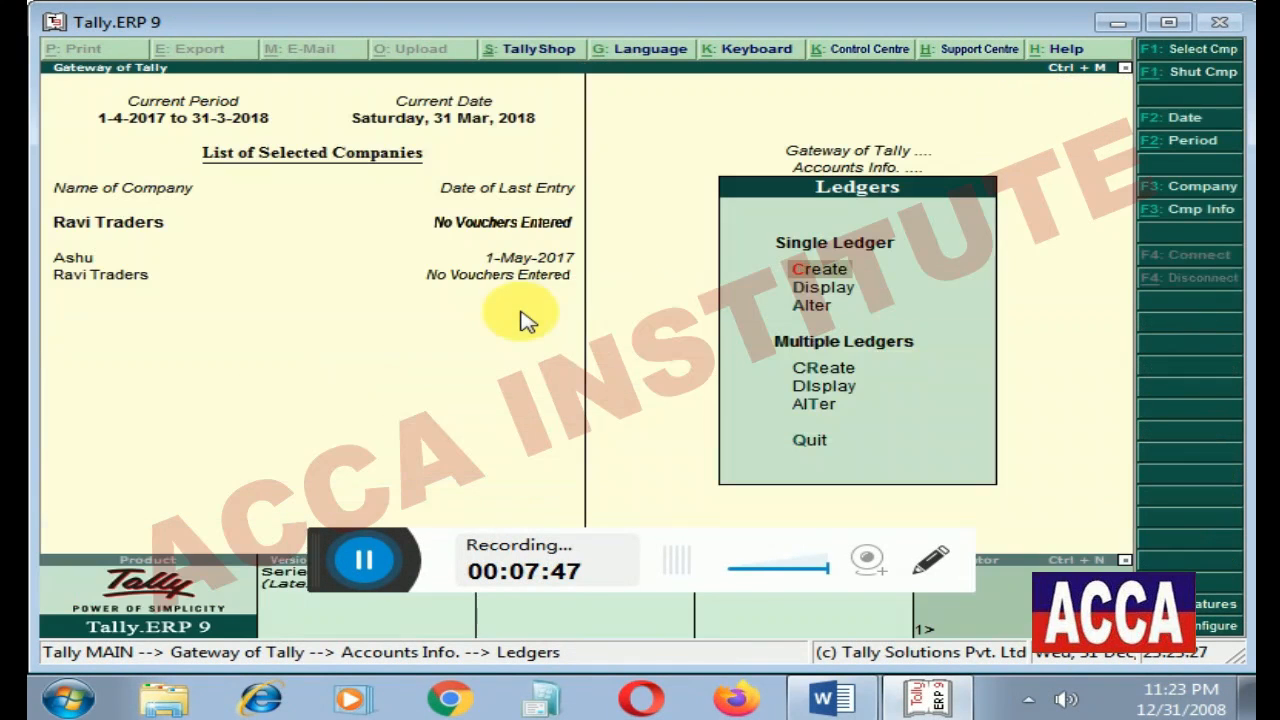
Display the Company's Capital ledger, review its details and return to the ledger options.
key(Down)
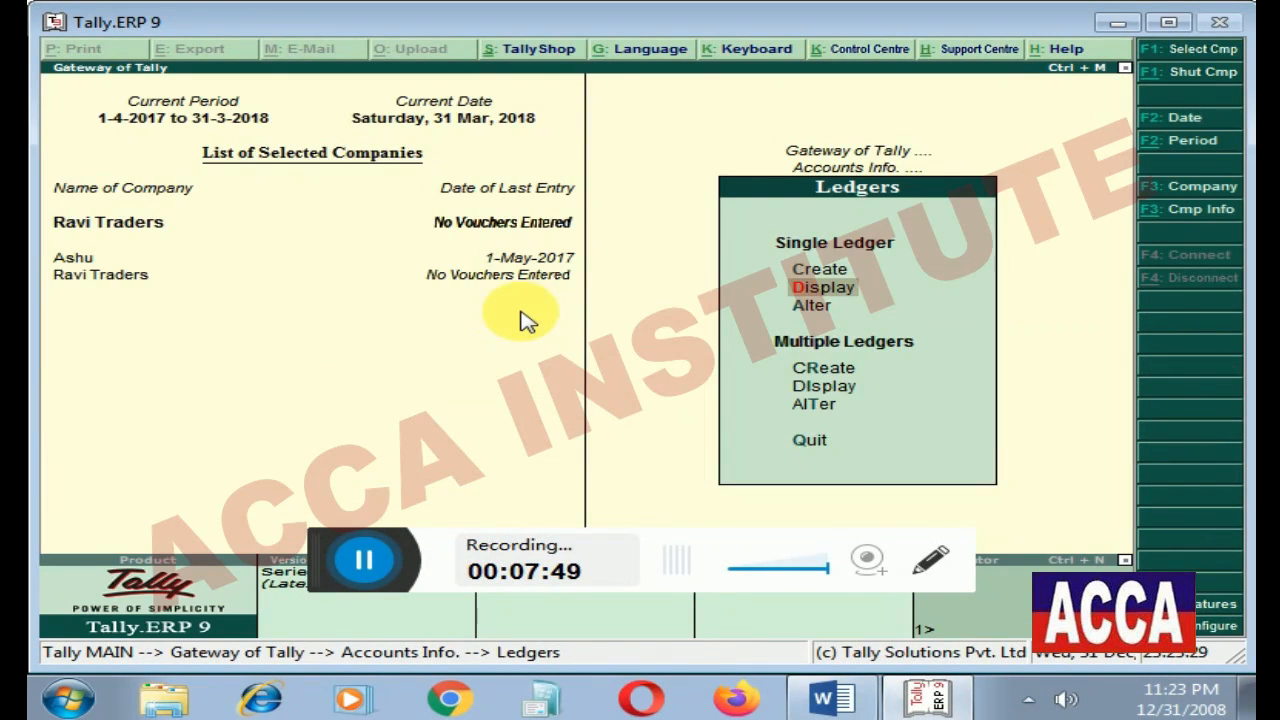
key(Return)
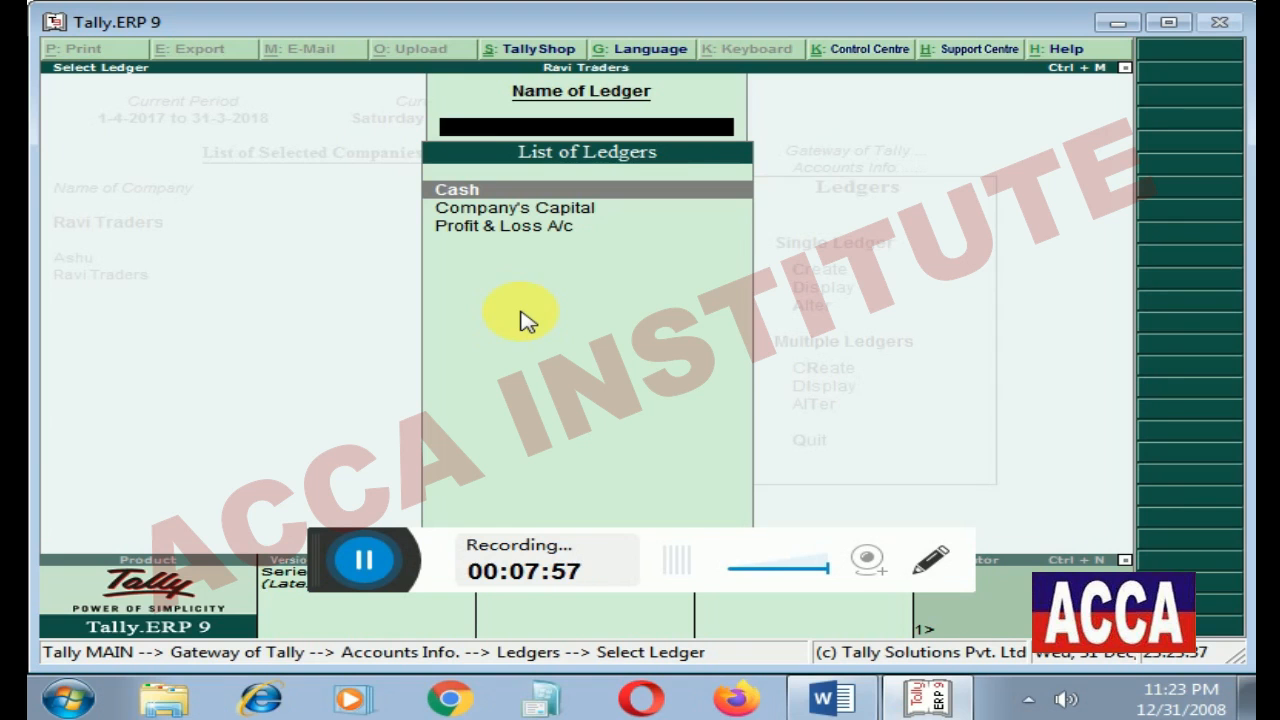
key(Down)
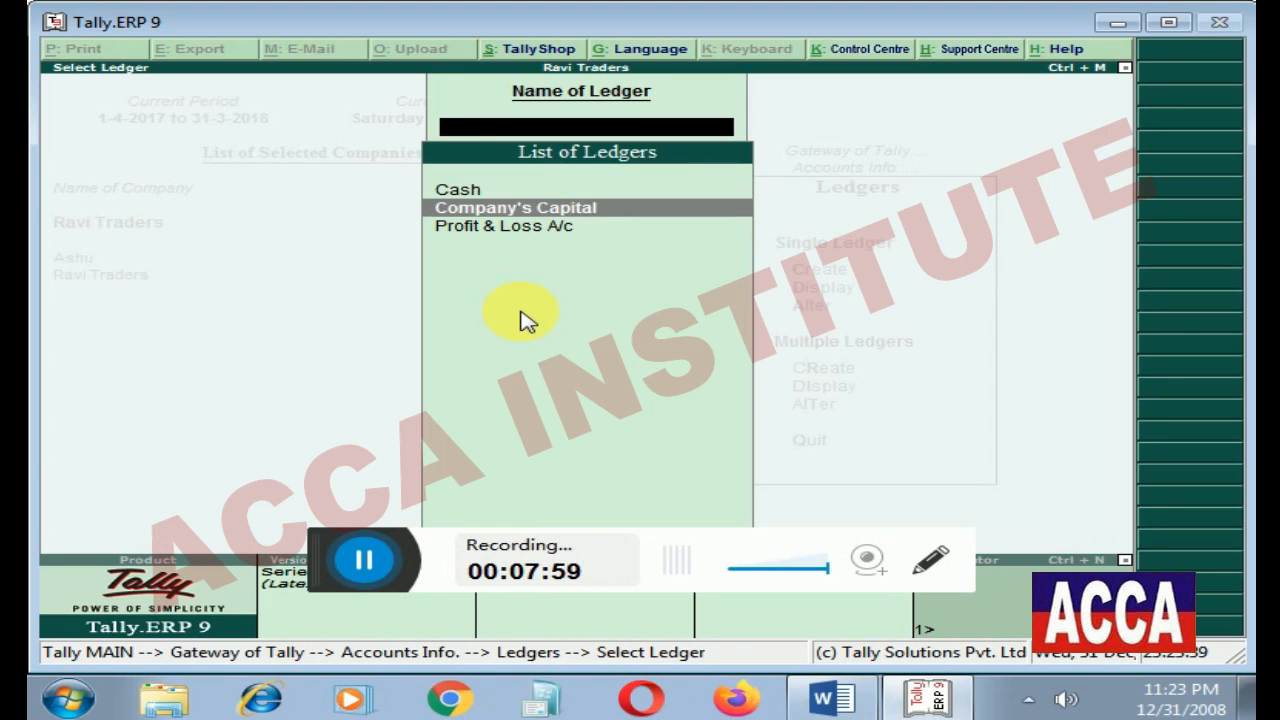
key(Down)
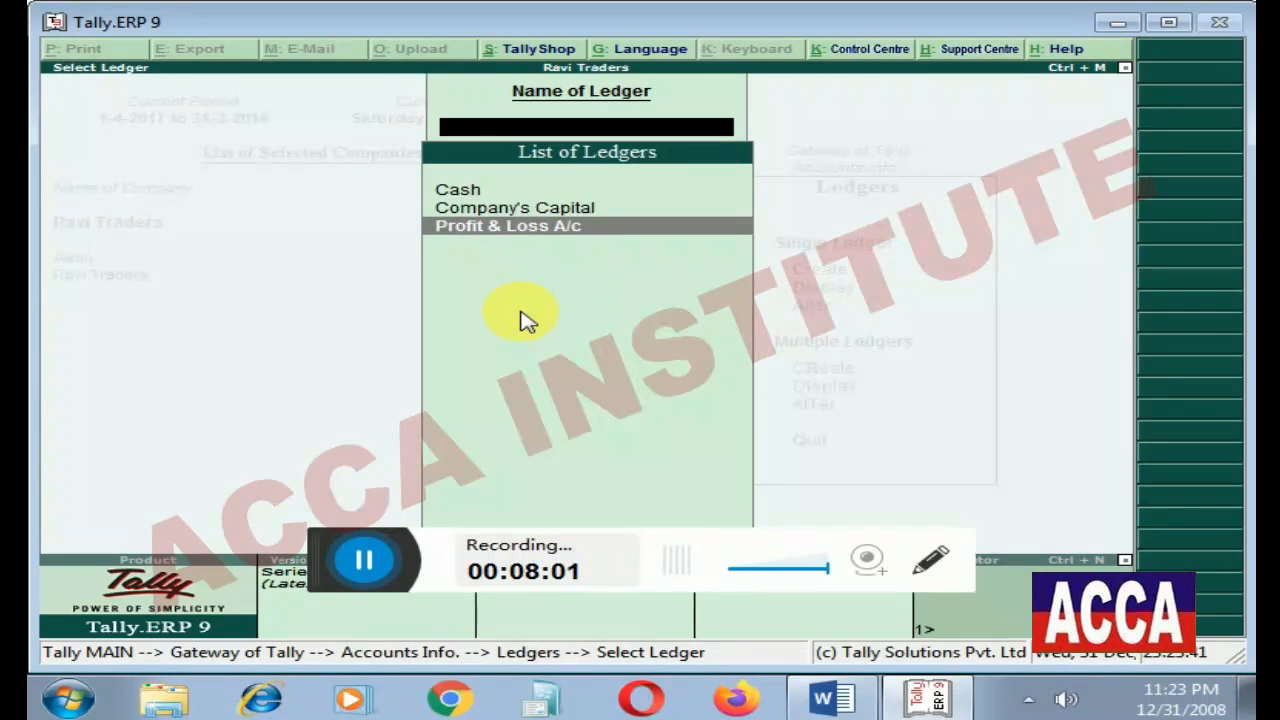
key(Up)
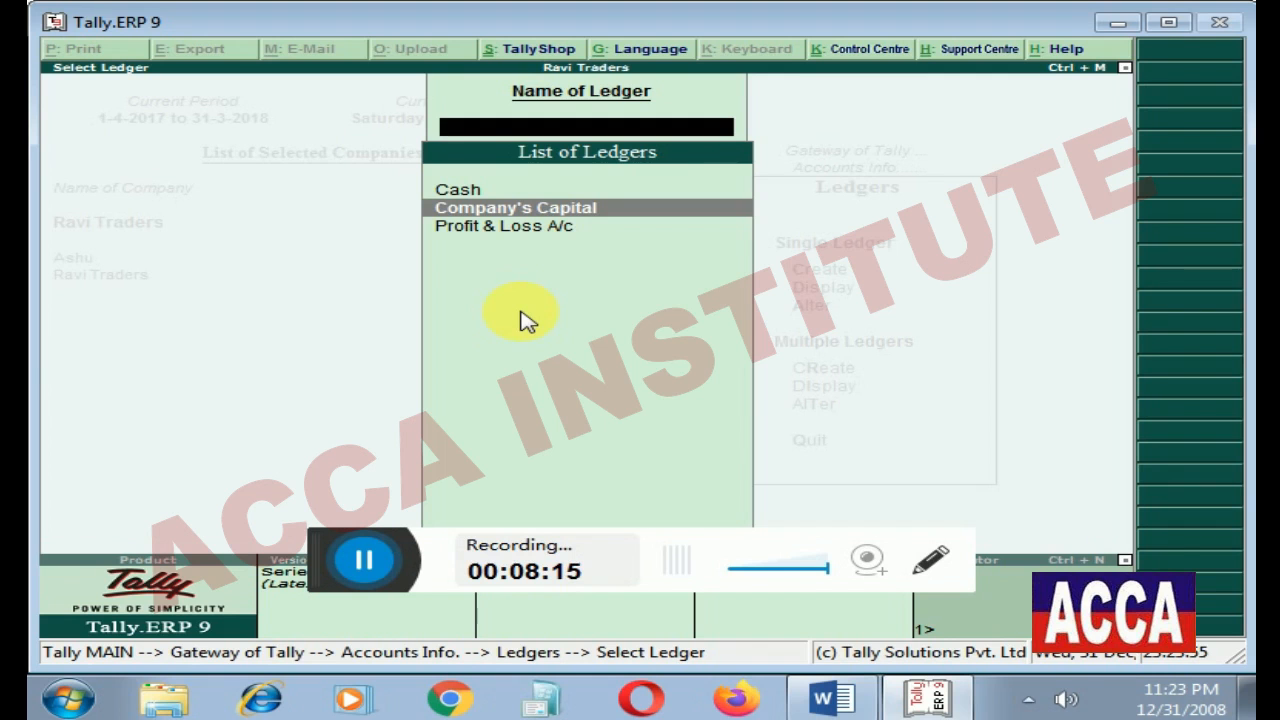
key(Return)
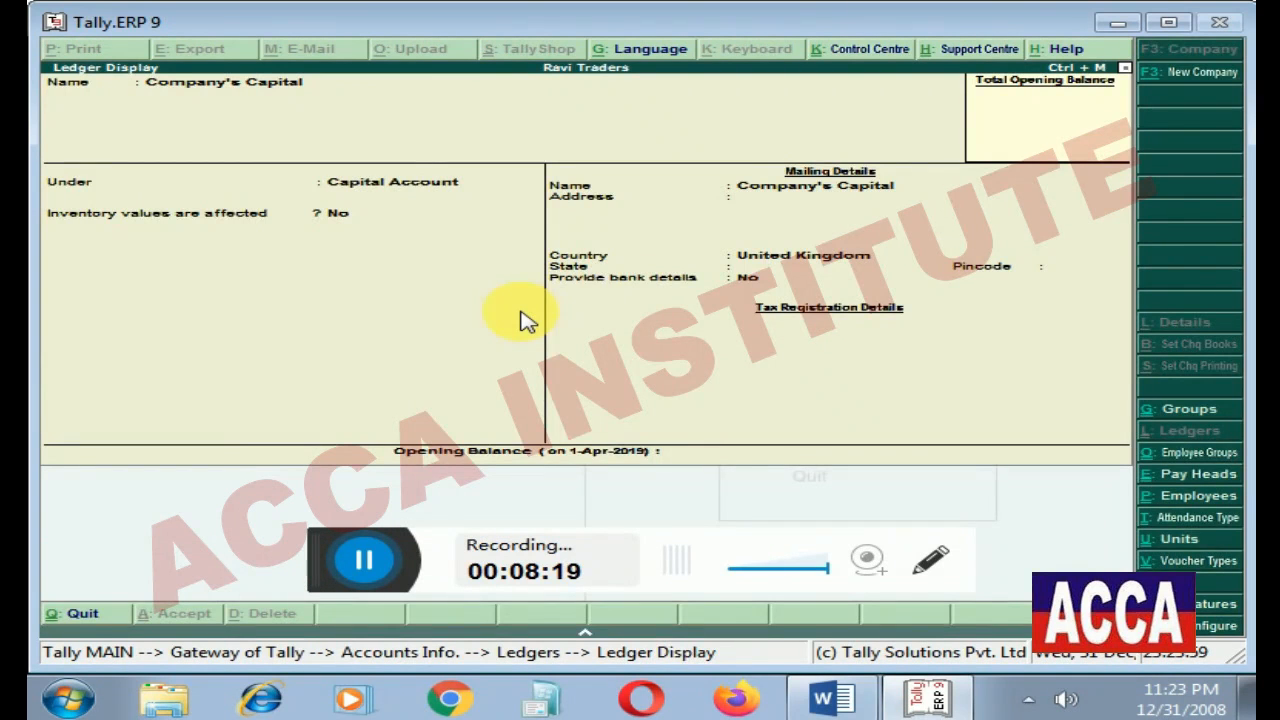
key(Escape)
key(Escape)
Open the Company's Capital ledger for alteration and rename it Capital, leaving the alias empty.
key(Down)
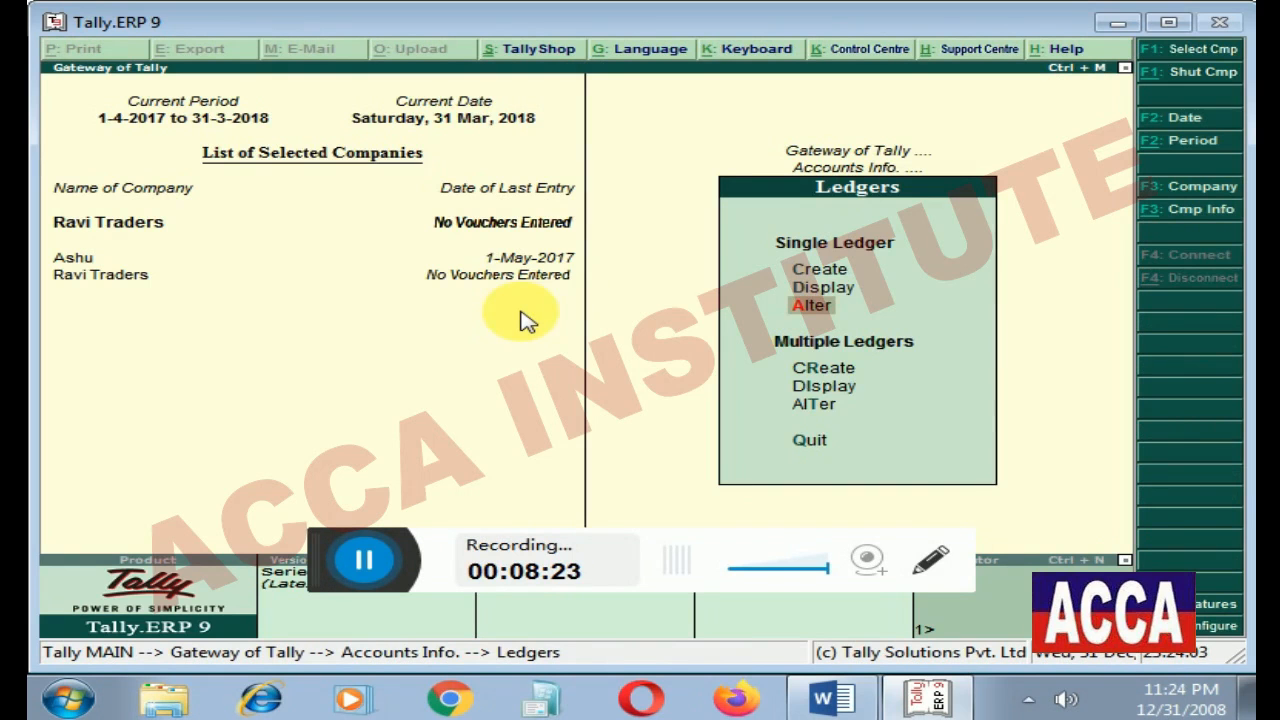
key(Return)
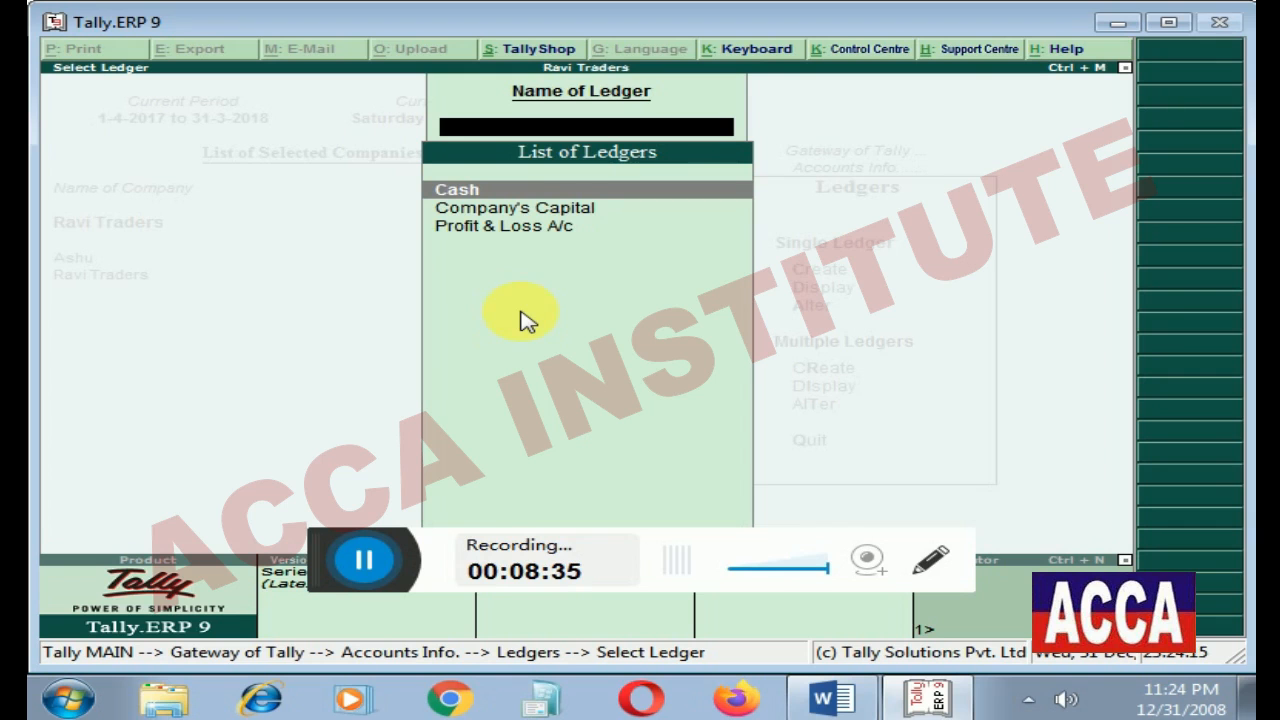
key(Down)
key(Return)
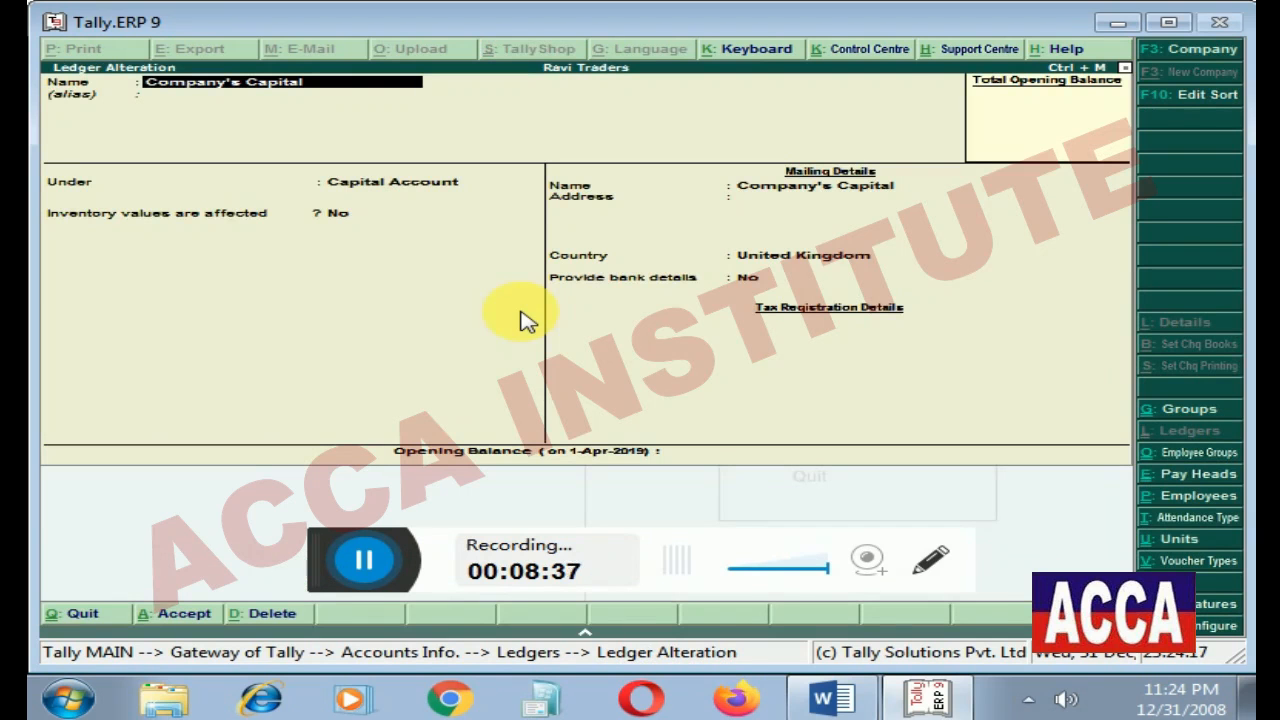
key(Delete)
key(Delete)
key(Delete)
key(Delete)
key(Delete)
key(Delete)
key(Delete)
key(Delete)
key(Delete)
key(Delete)
key(Delete)
key(Delete)
key(Delete)
key(Delete)
key(Delete)
key(Delete)
key(Delete)
text(L)
key(BackSpace)
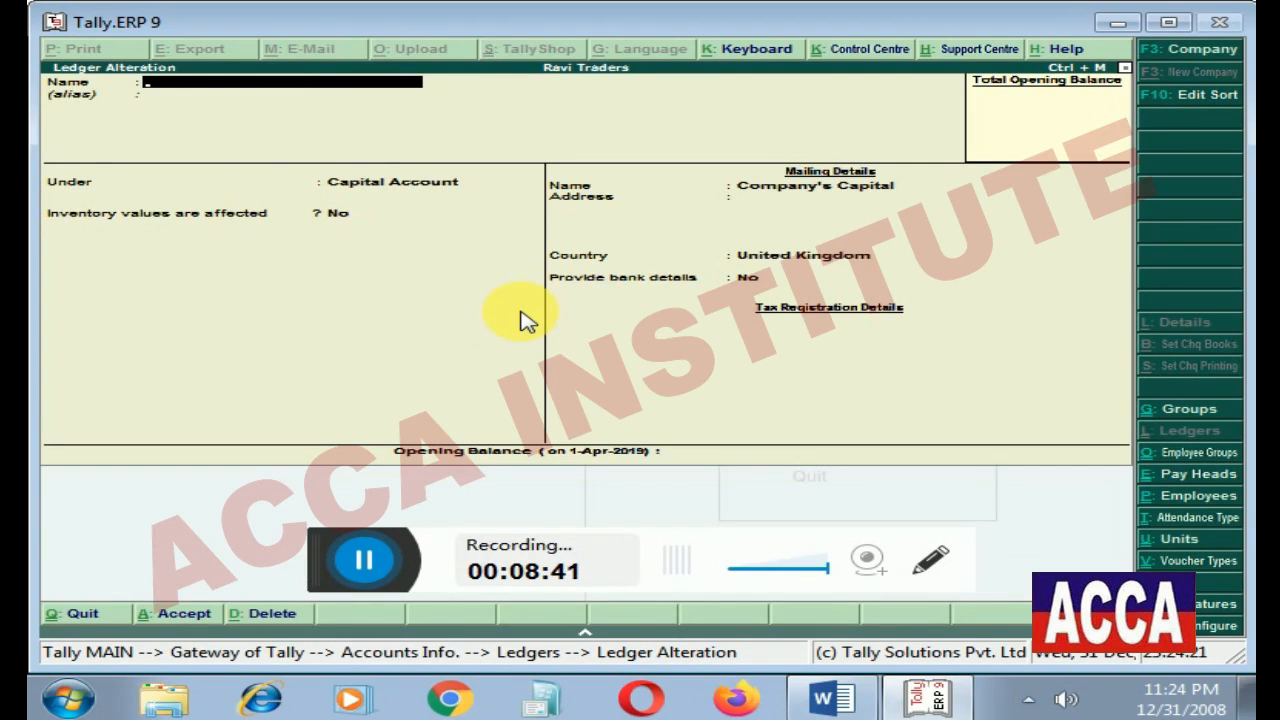
text(Capital)
key(Return)
key(Return)
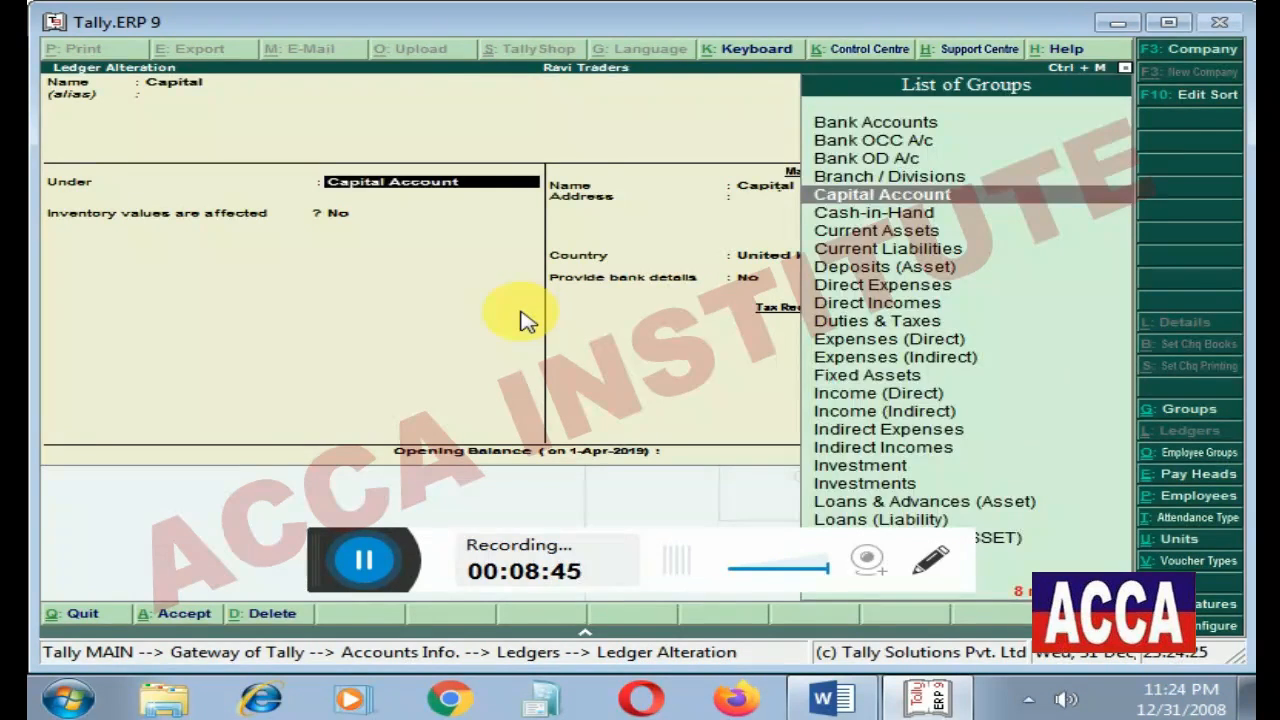
Keep Capital Account as the parent group and the other existing settings, and save the ledger alteration.
key(Return)
key(Return)
key(Return)
key(Return)
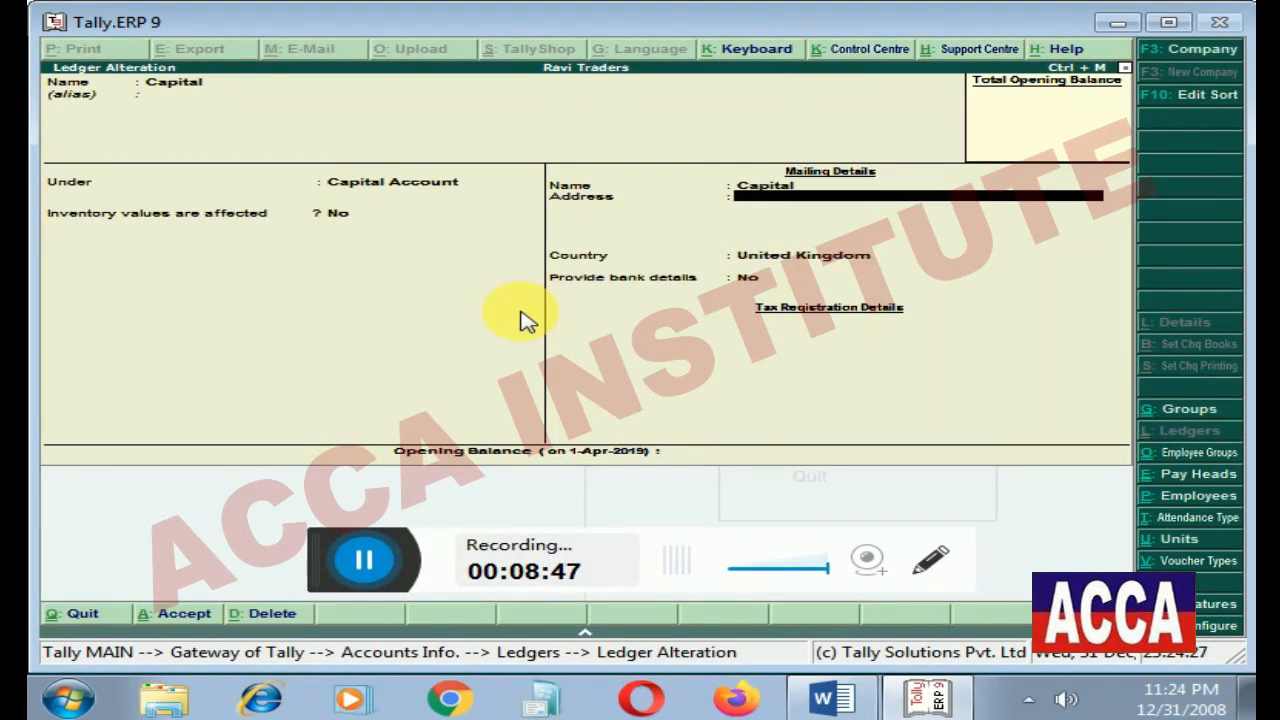
key(Return)
key(Return)
key(Return)
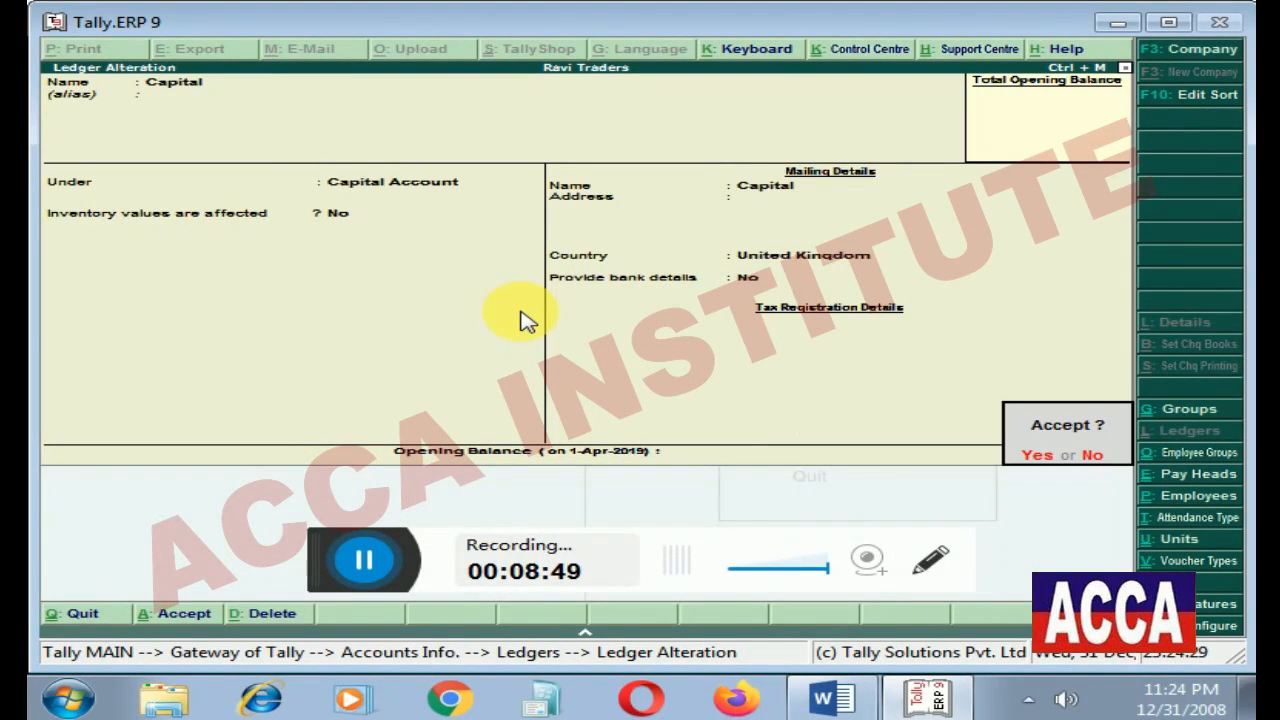
key(Return)
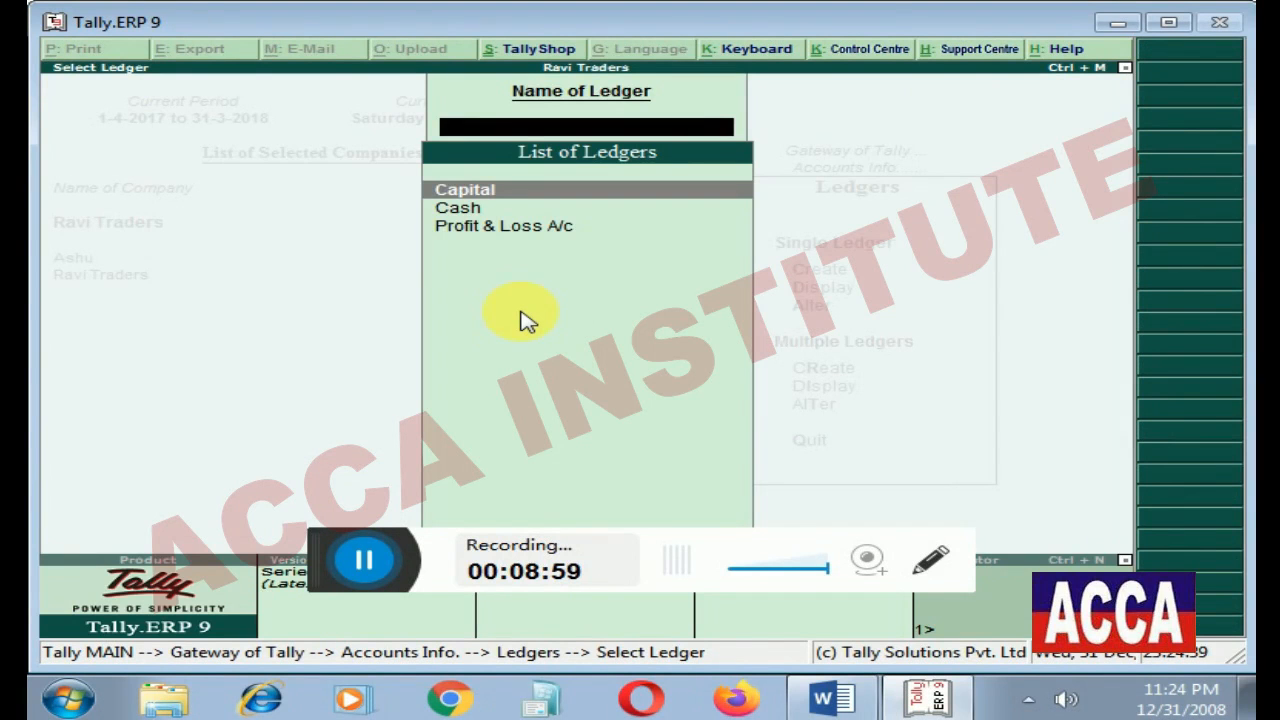
Delete the Capital ledger from its alteration form and switch to the Word outline.
key(Return)
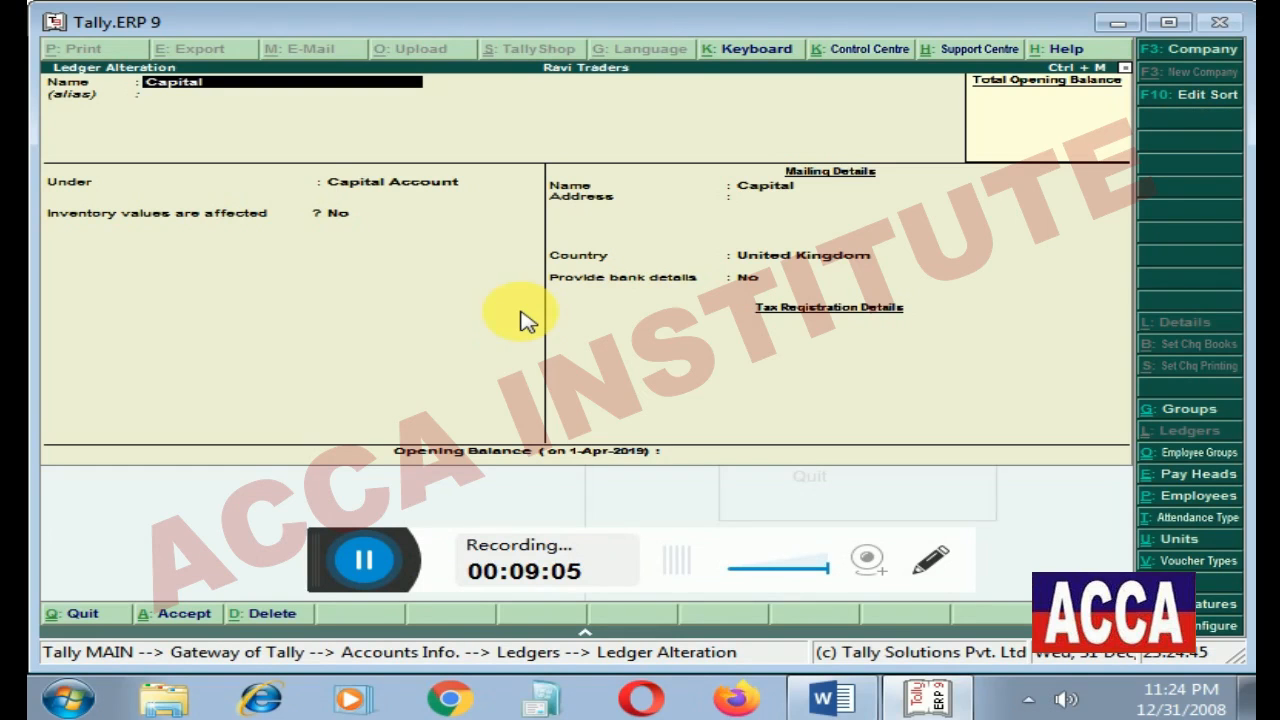
key(alt+d)
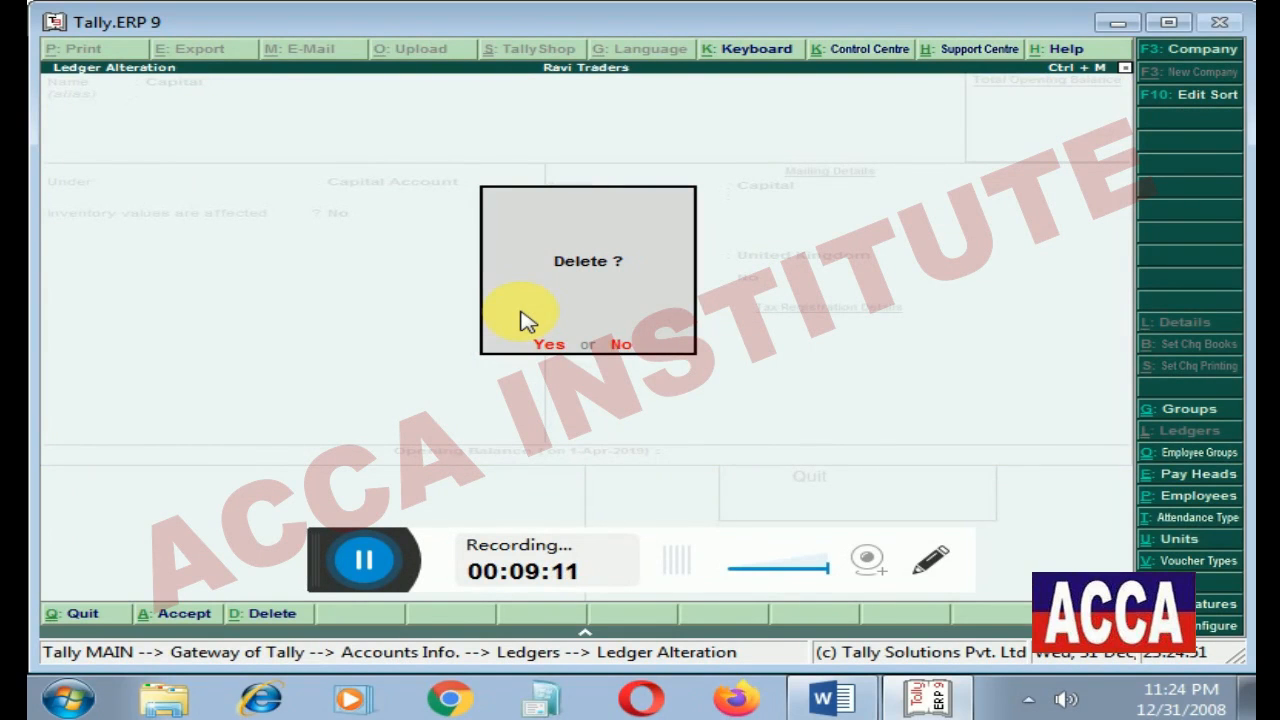
key(y)
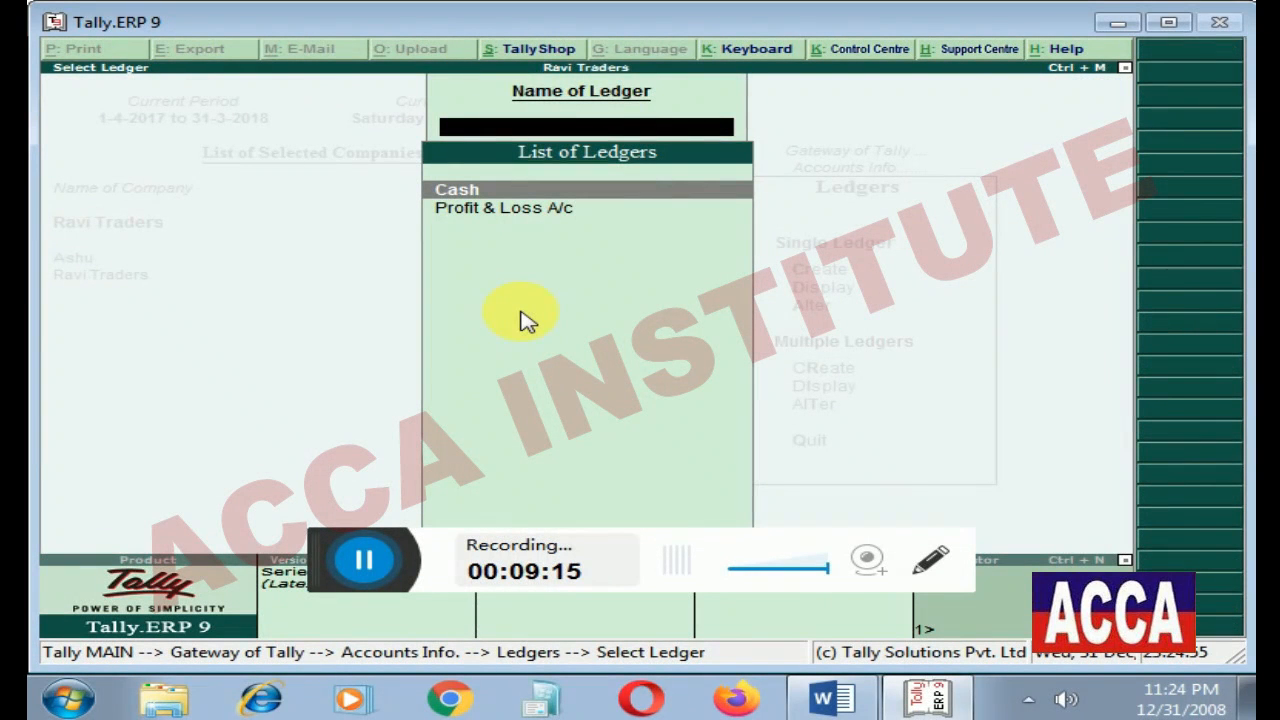
click(843, 698)
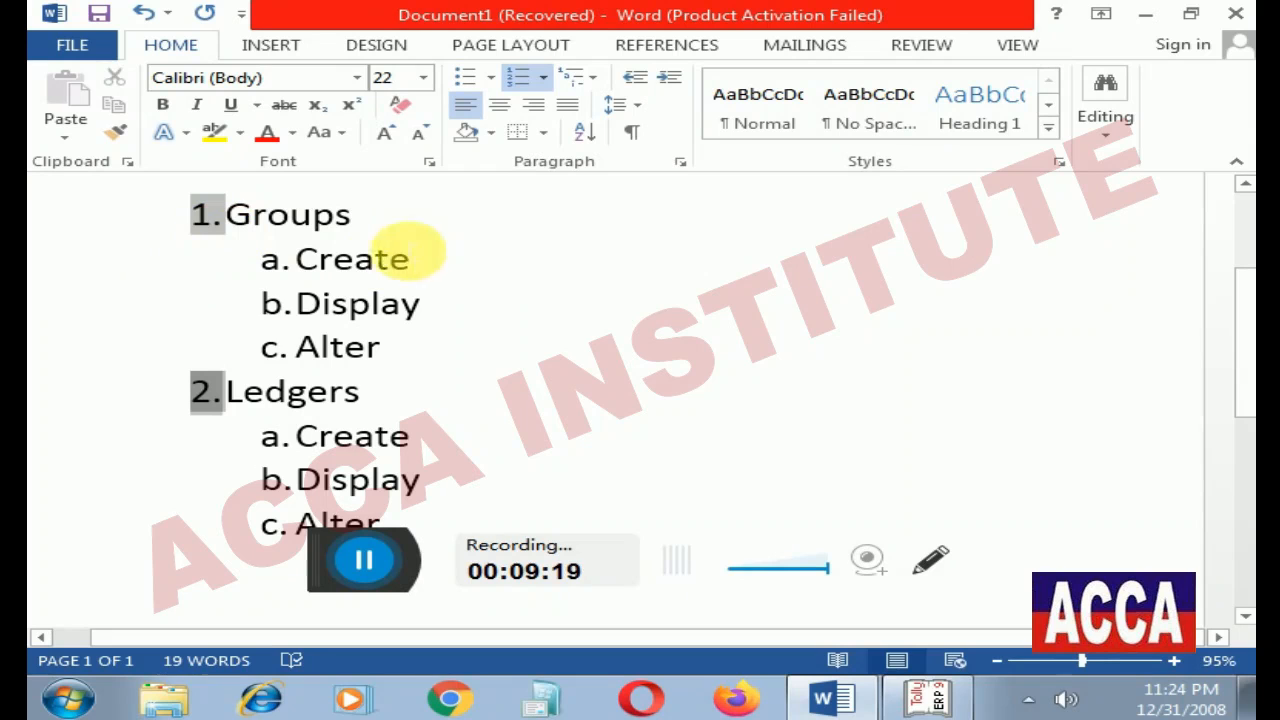